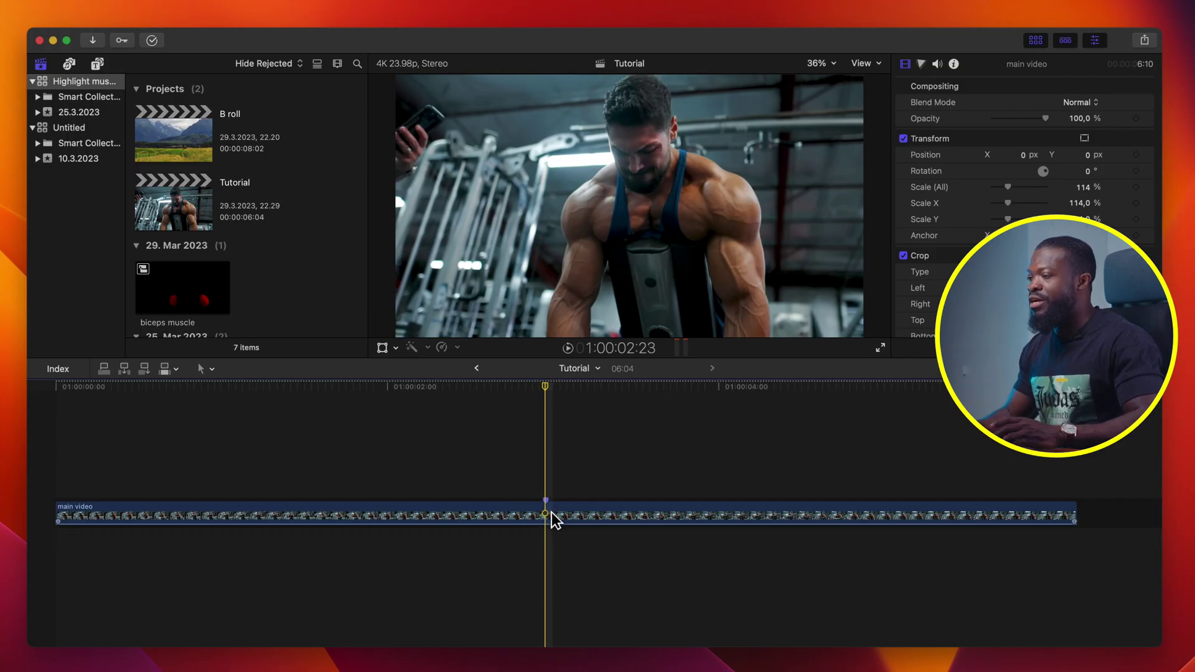
Rename the gym clip on the timeline to 'main video'.
right_click(87, 509)
left_click(118, 542)
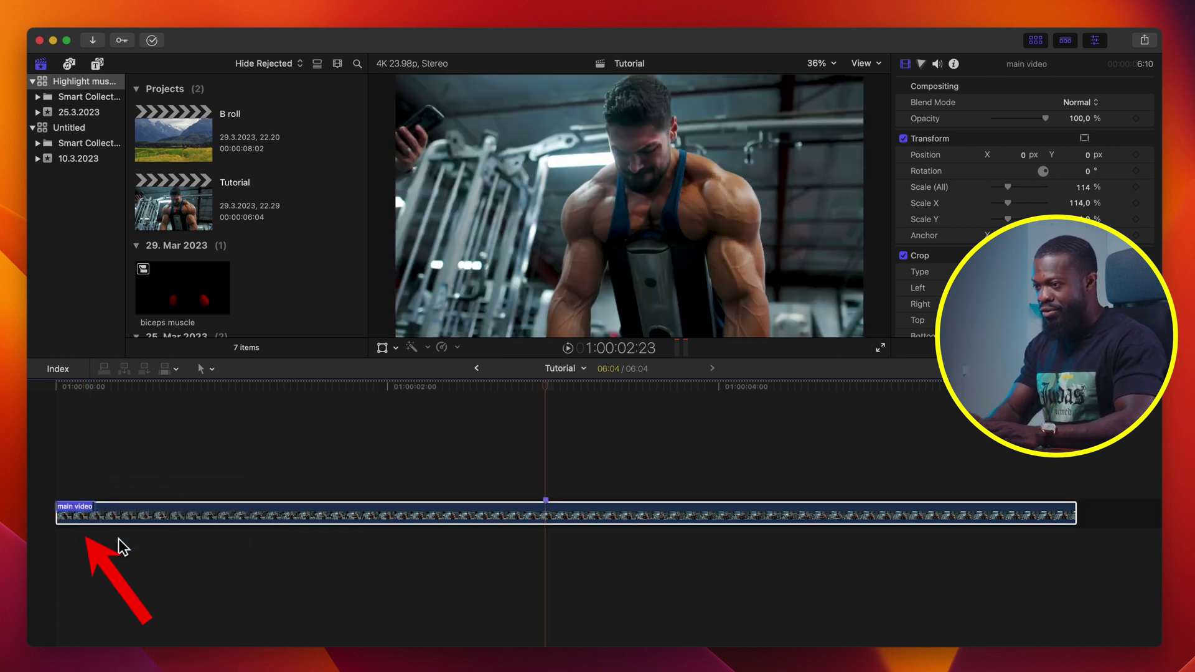
key("Return")
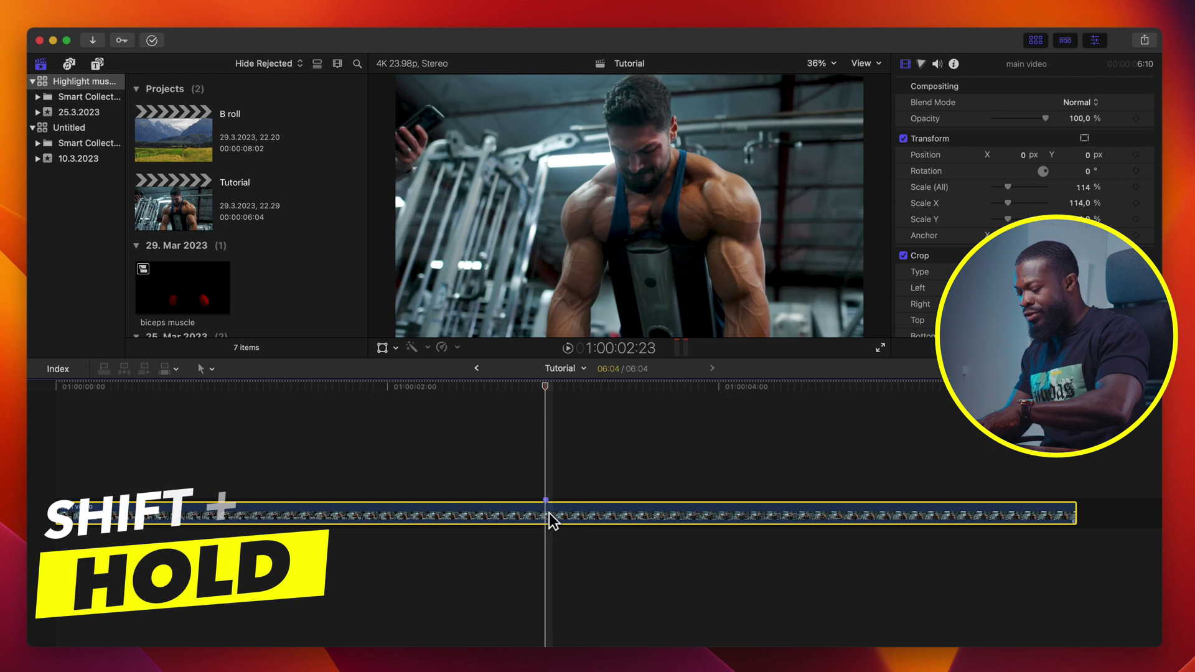
Add a freeze-frame hold at the playhead, lengthen it, and duplicate the retimed clip above.
key("shift+h")
key("shift+z")
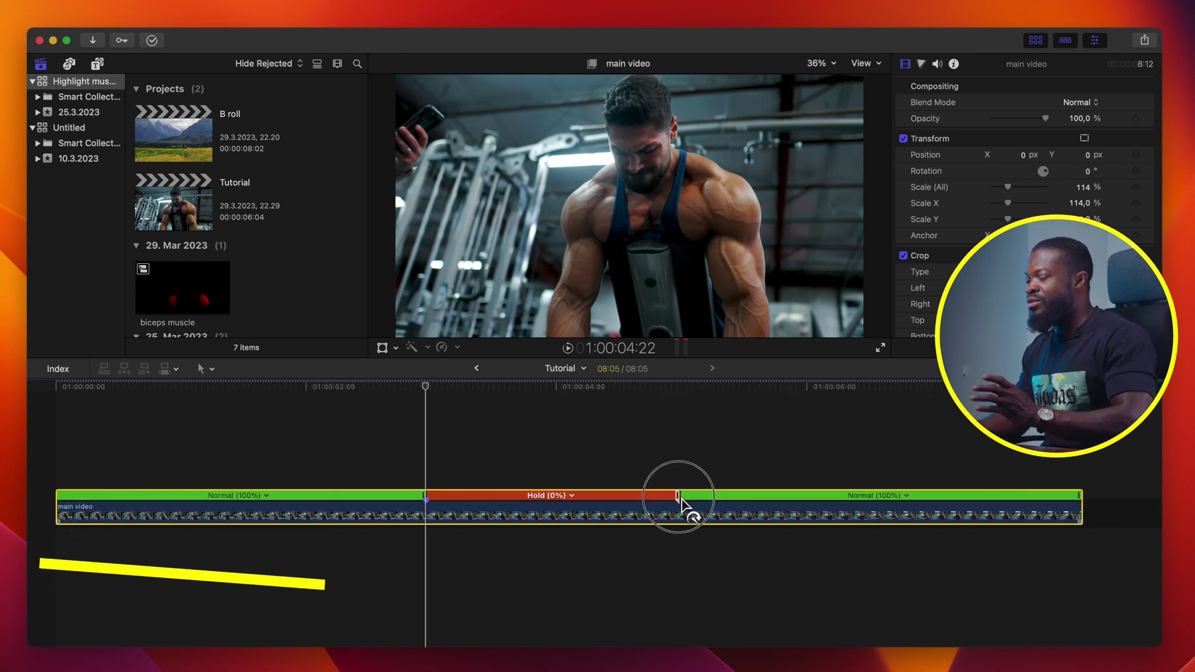
left_click_drag(683, 502, 709, 502)
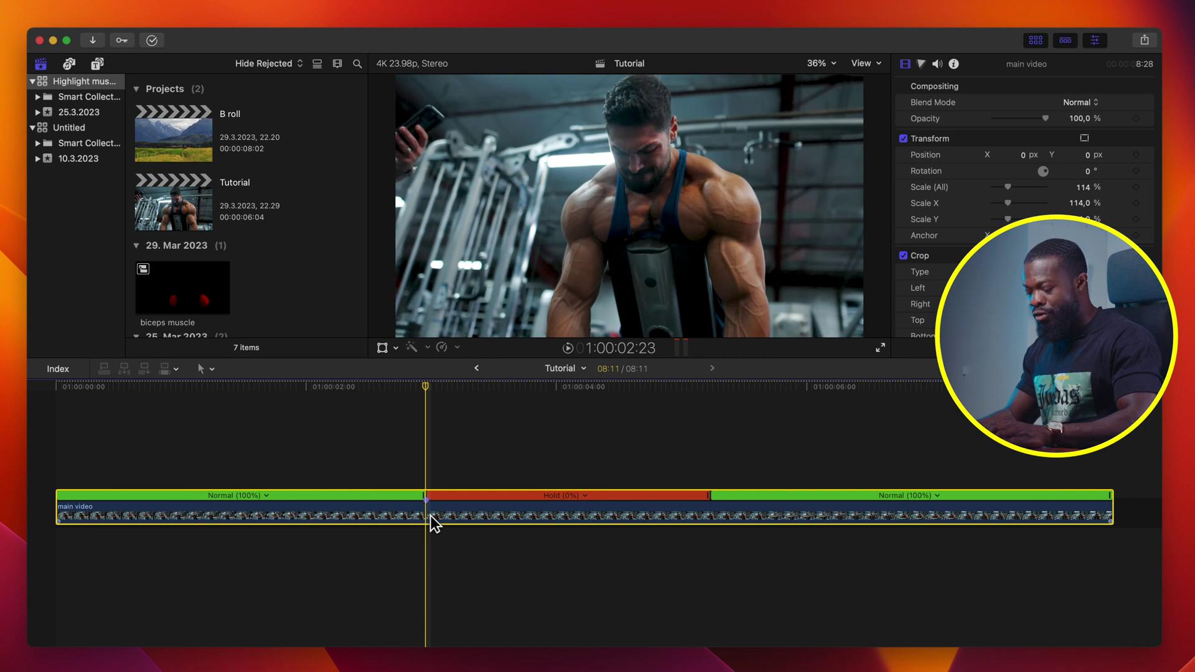
left_click_drag(430, 515, 433, 464)
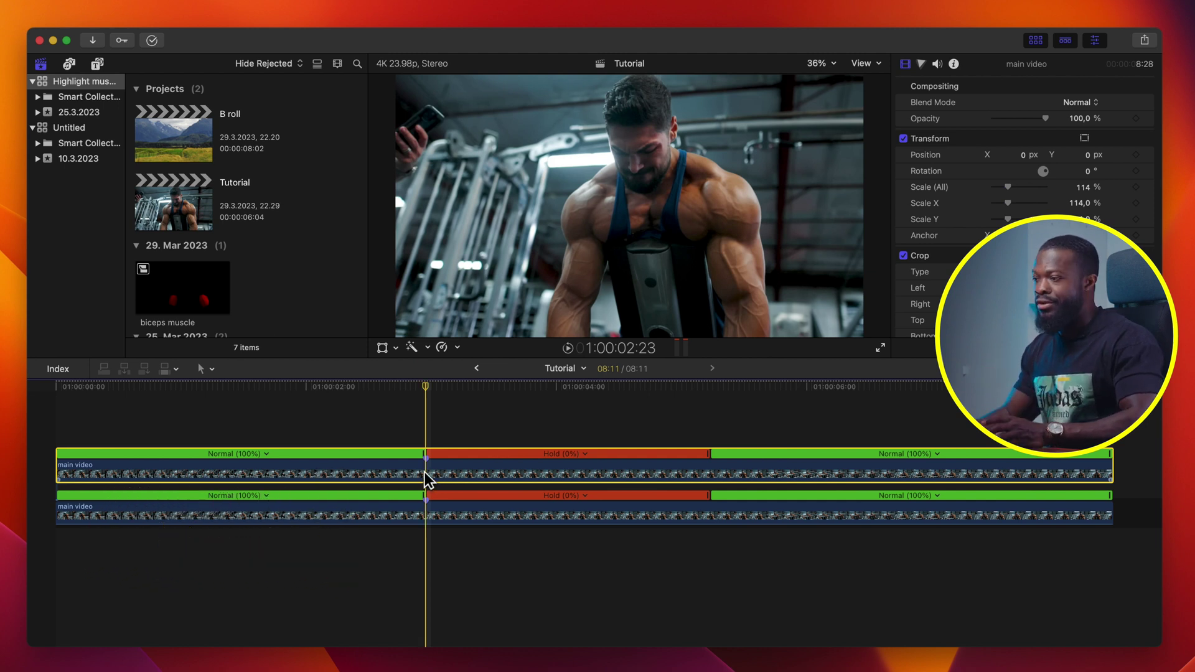
Trim the upper duplicate's start and end to match the 2:15 Hold section.
left_click_drag(64, 475, 434, 479)
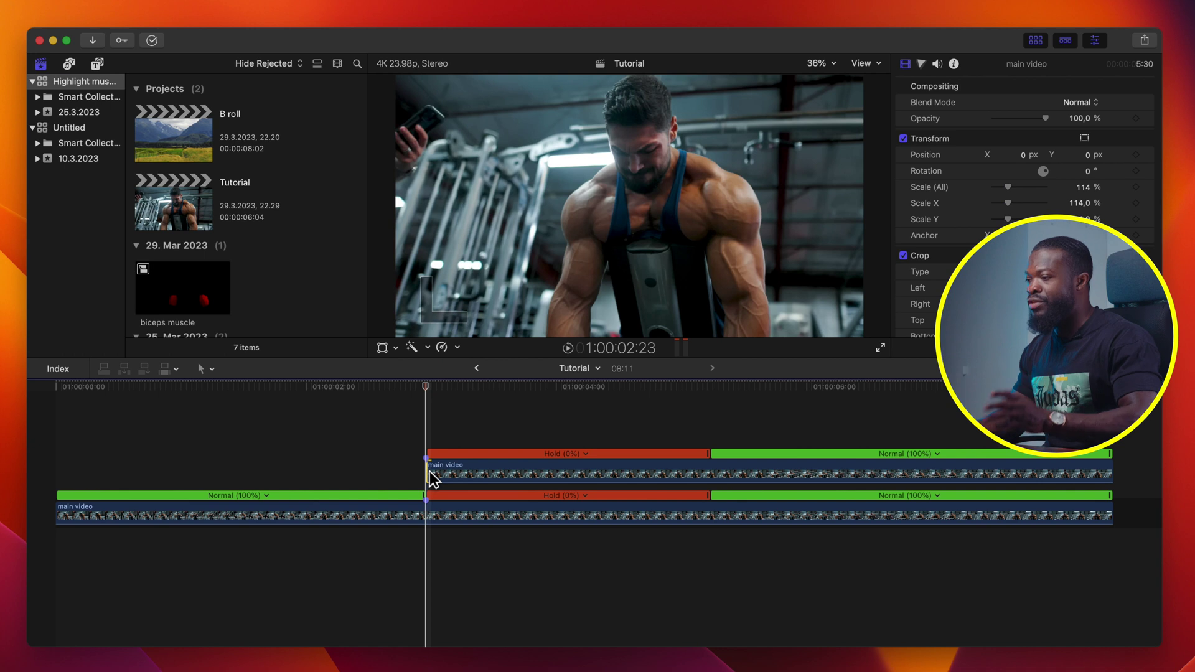
left_click_drag(1112, 475, 710, 478)
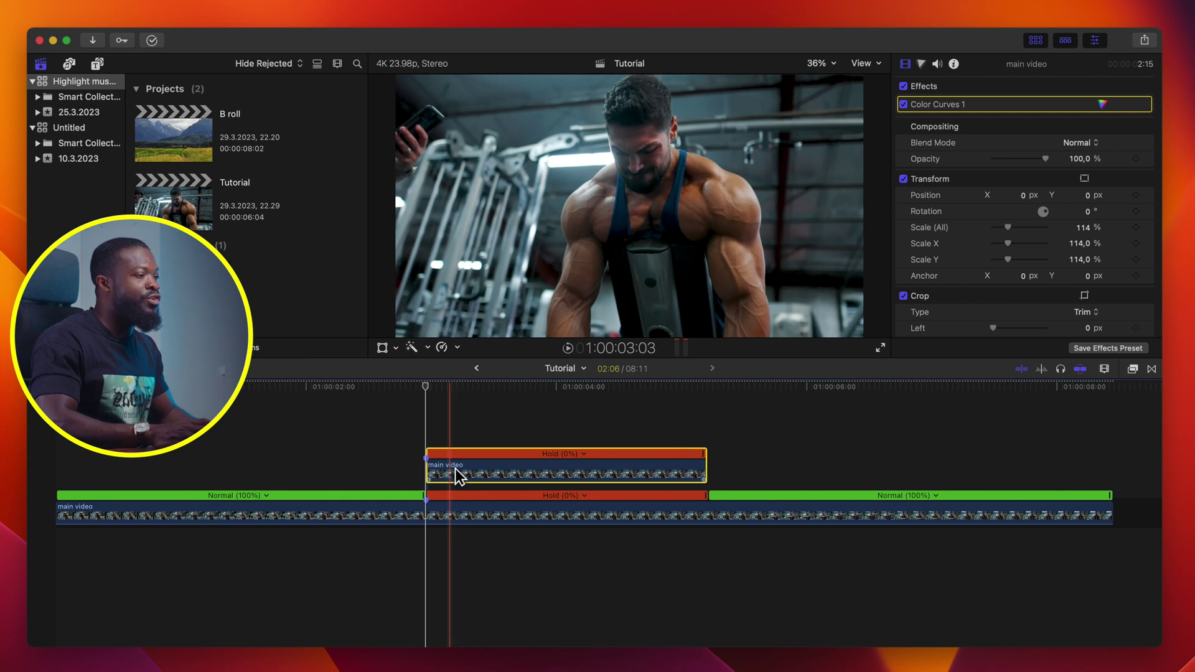
Make the frozen duplicate solid red by pulling its Blue and Green Color Curves down, then duplicate it above.
left_click(925, 68)
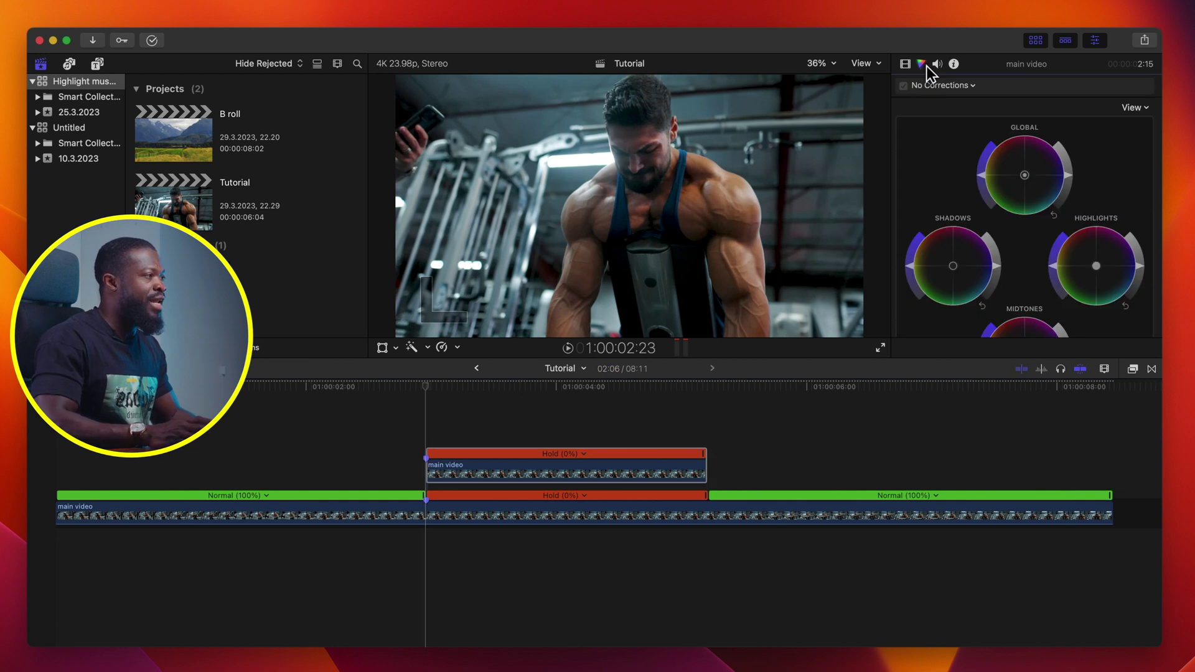
left_click(943, 87)
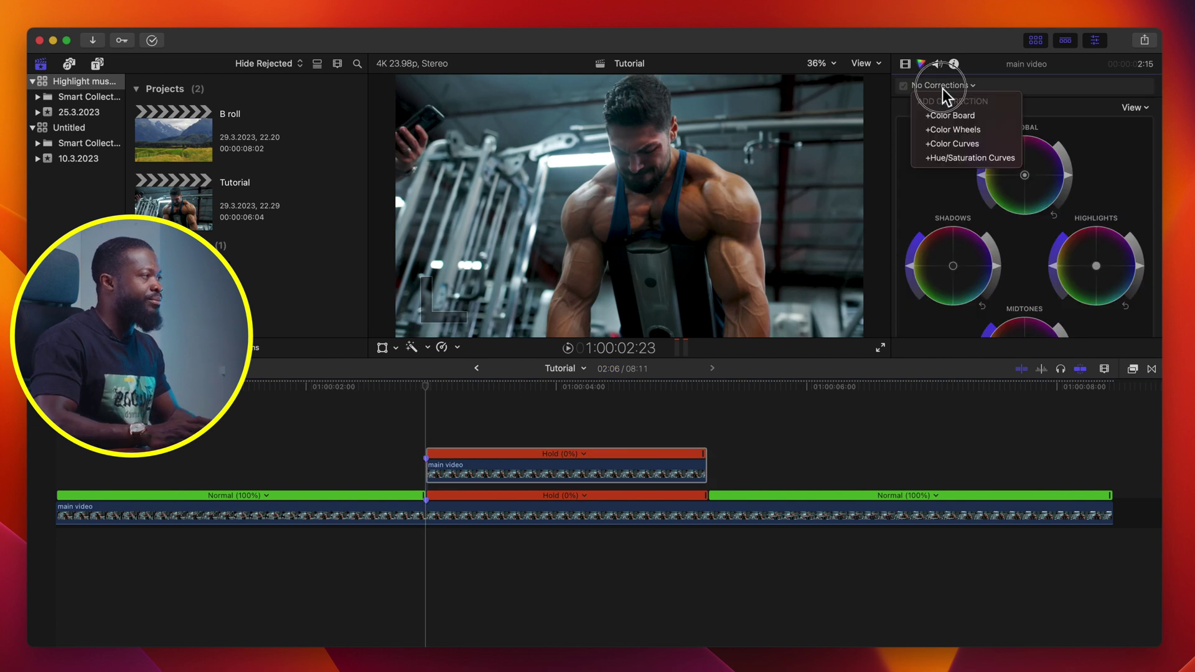
left_click(958, 144)
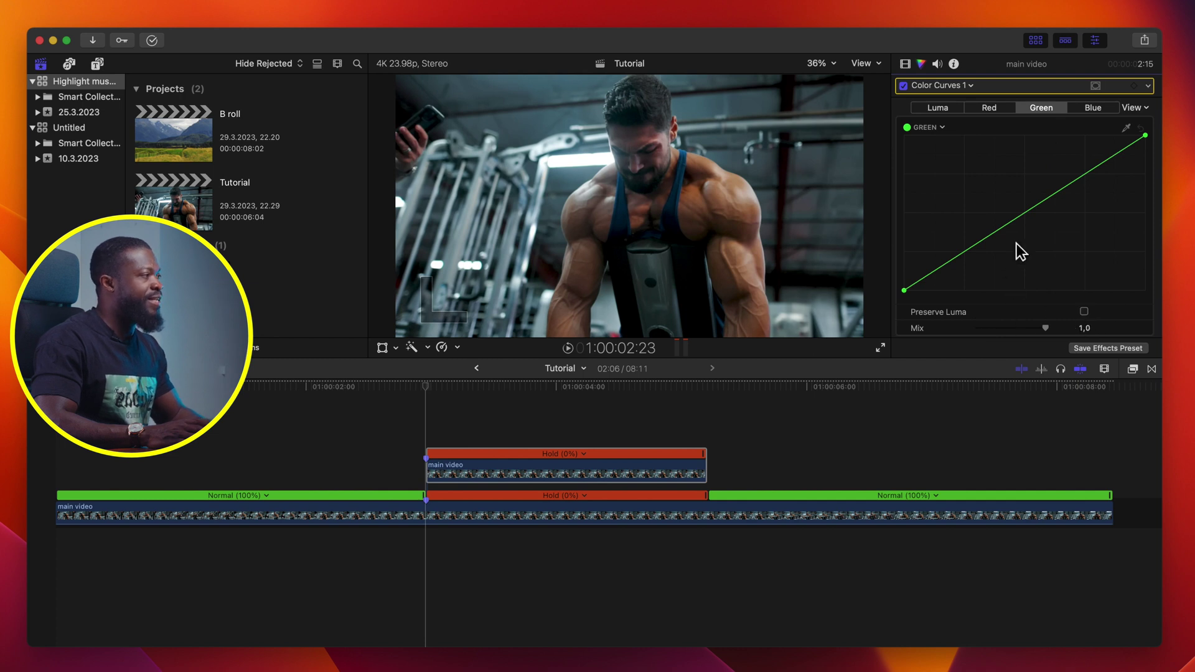
left_click(1094, 108)
left_click_drag(1145, 135, 1171, 356)
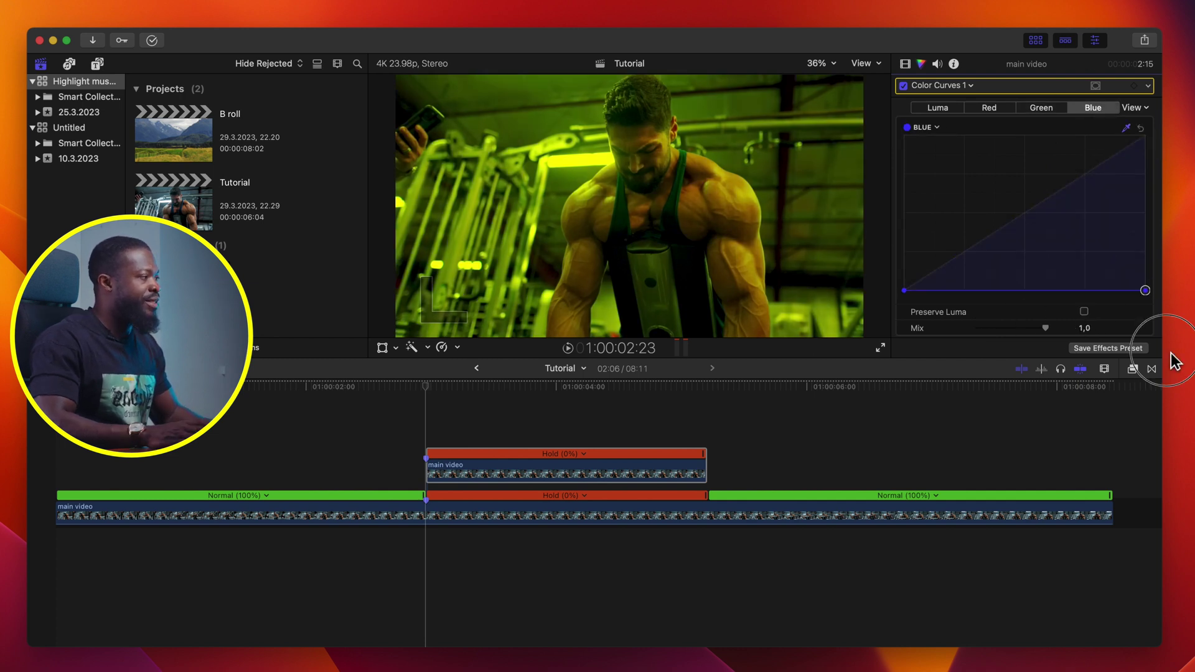
left_click(1051, 110)
left_click_drag(1145, 135, 1169, 304)
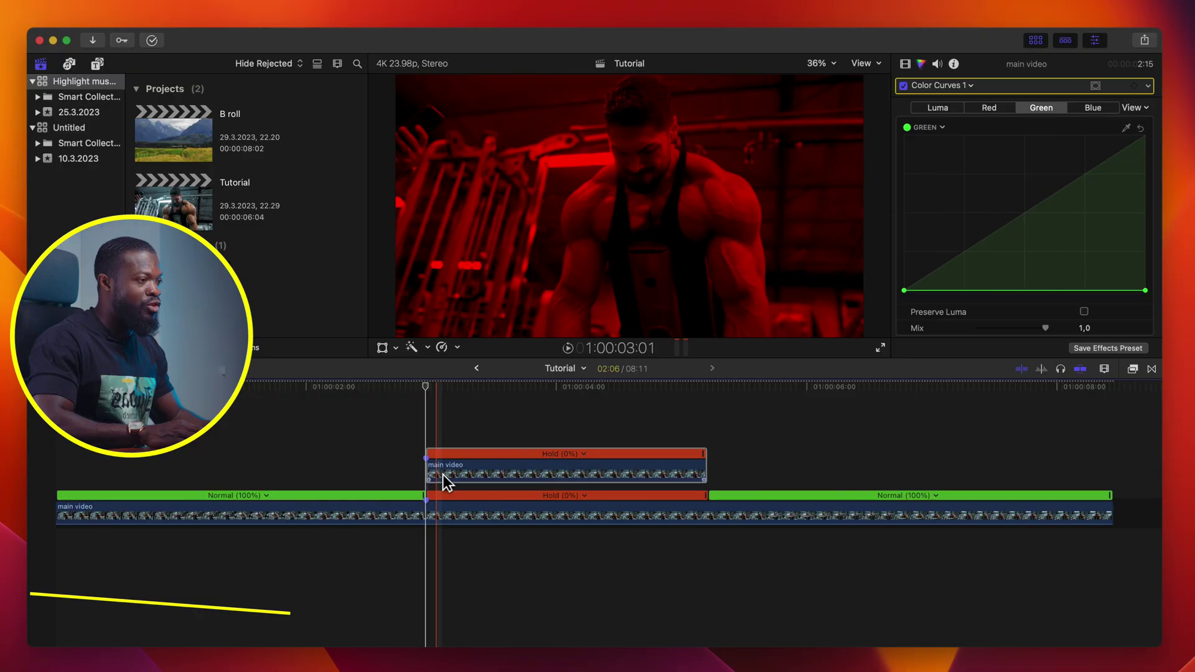
left_click(446, 468)
left_click_drag(445, 468, 446, 417)
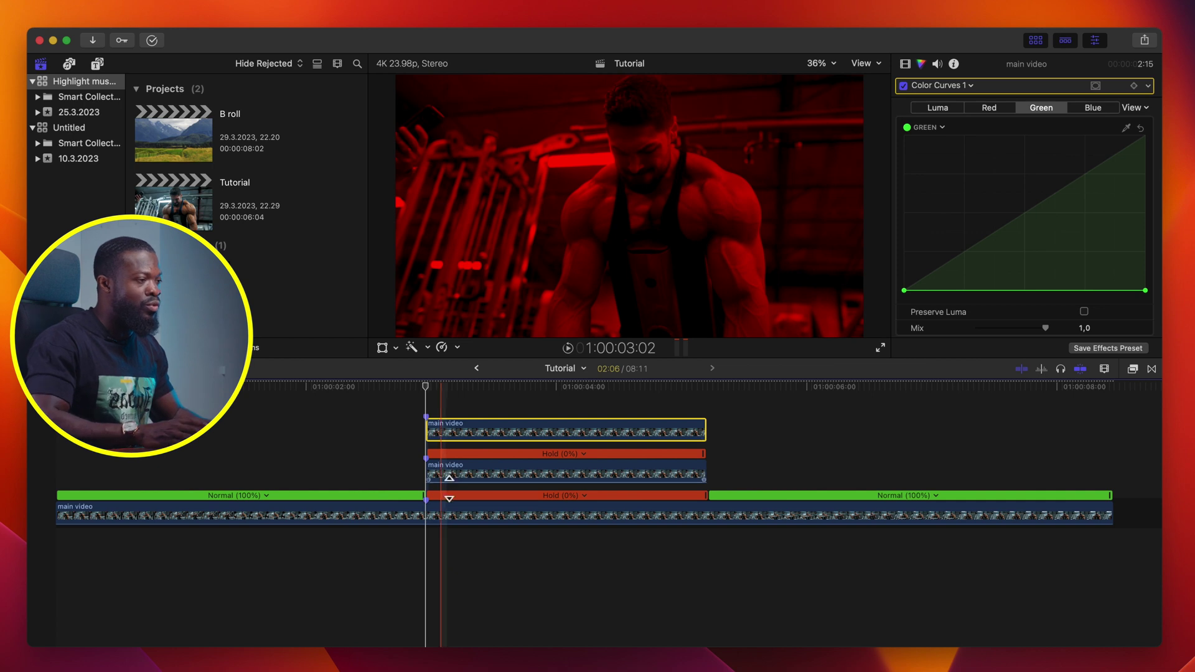
Rename the top red copy 'Right biceps'.
right_click(447, 429)
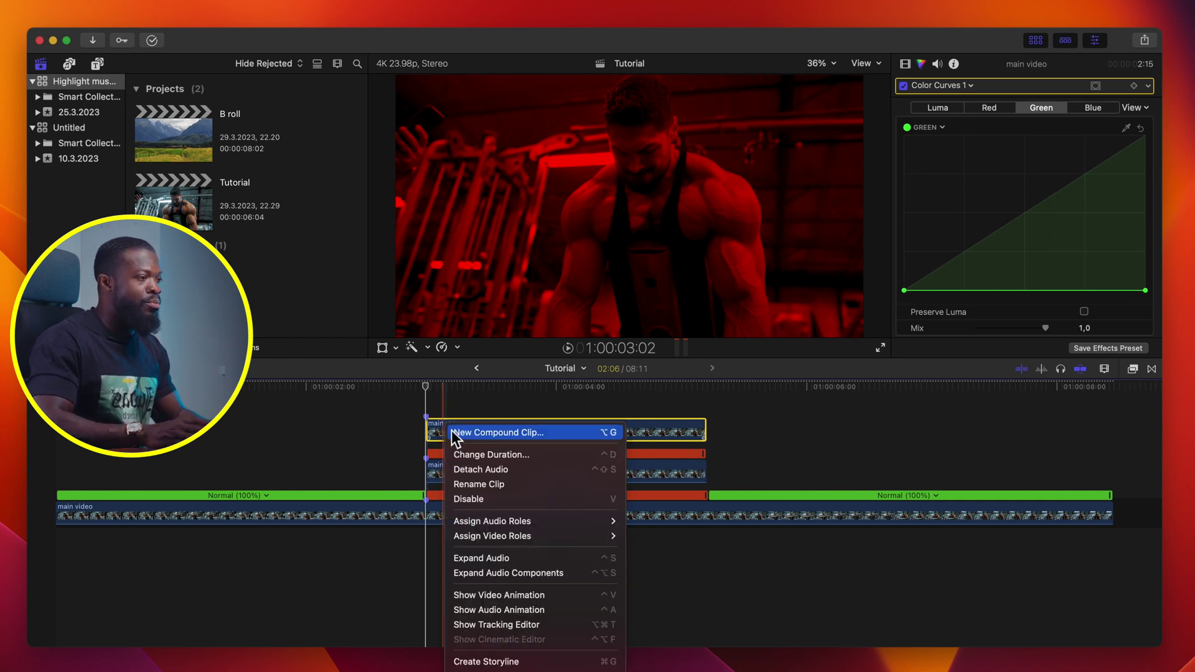
left_click(478, 484)
type("Right biceps")
key("Return")
Rename the middle copy 'left biceps', disable it, and show the Masks effects.
right_click(446, 471)
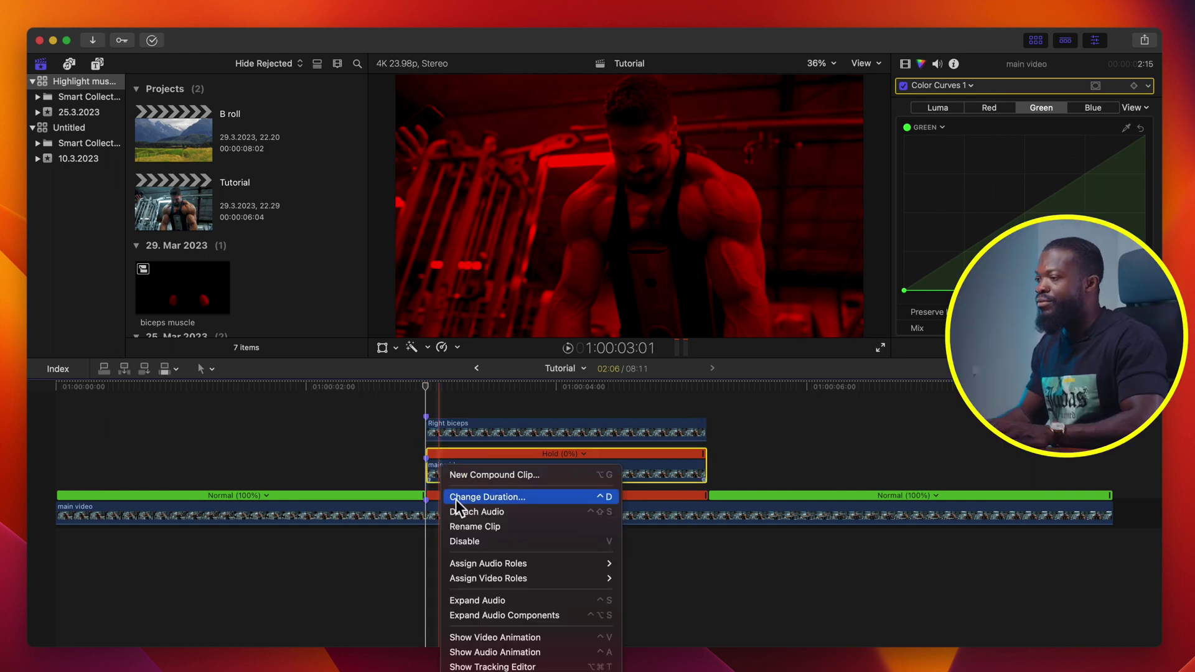
left_click(470, 524)
type("left")
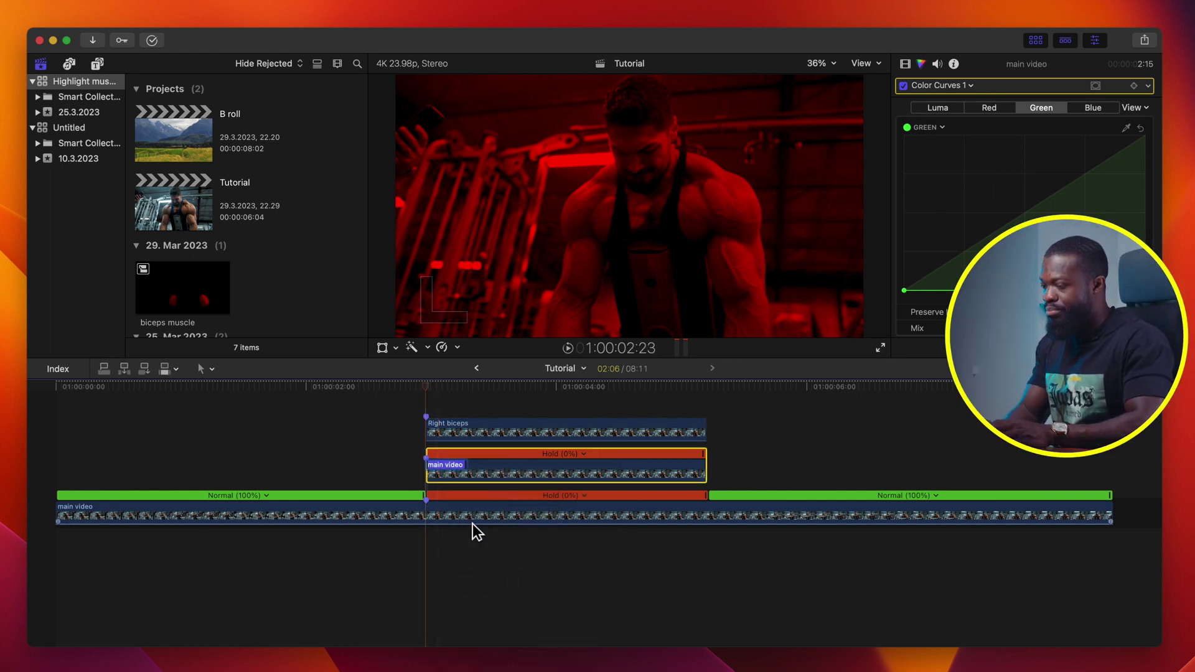
type(" biceps")
key("Return")
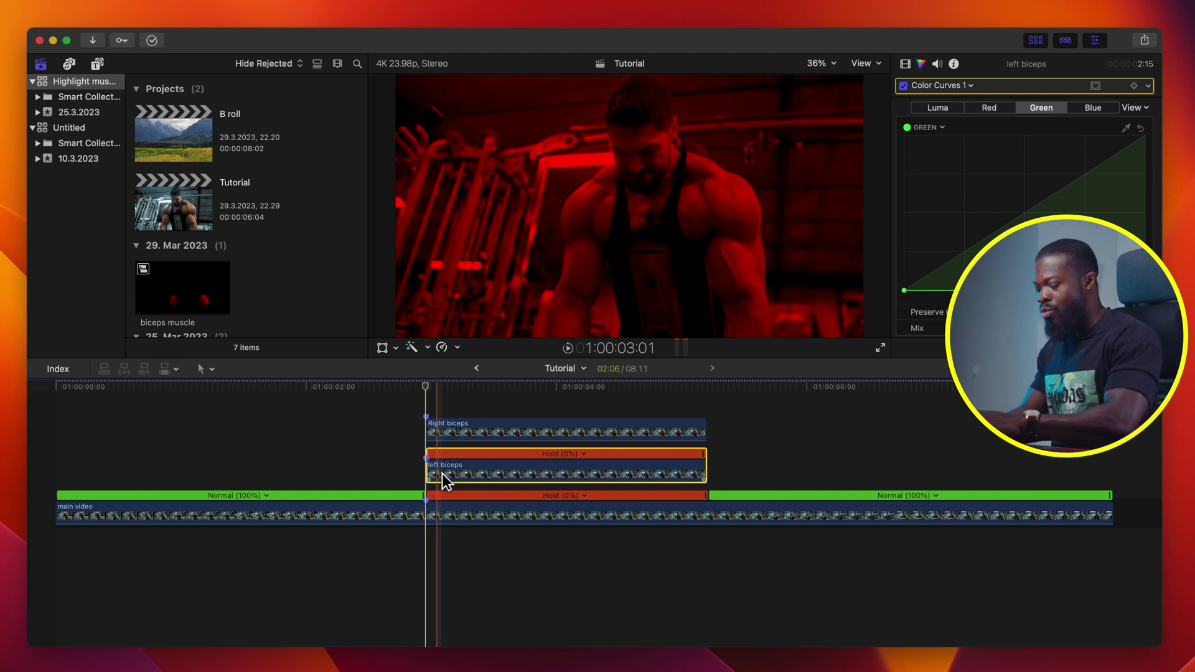
key("v")
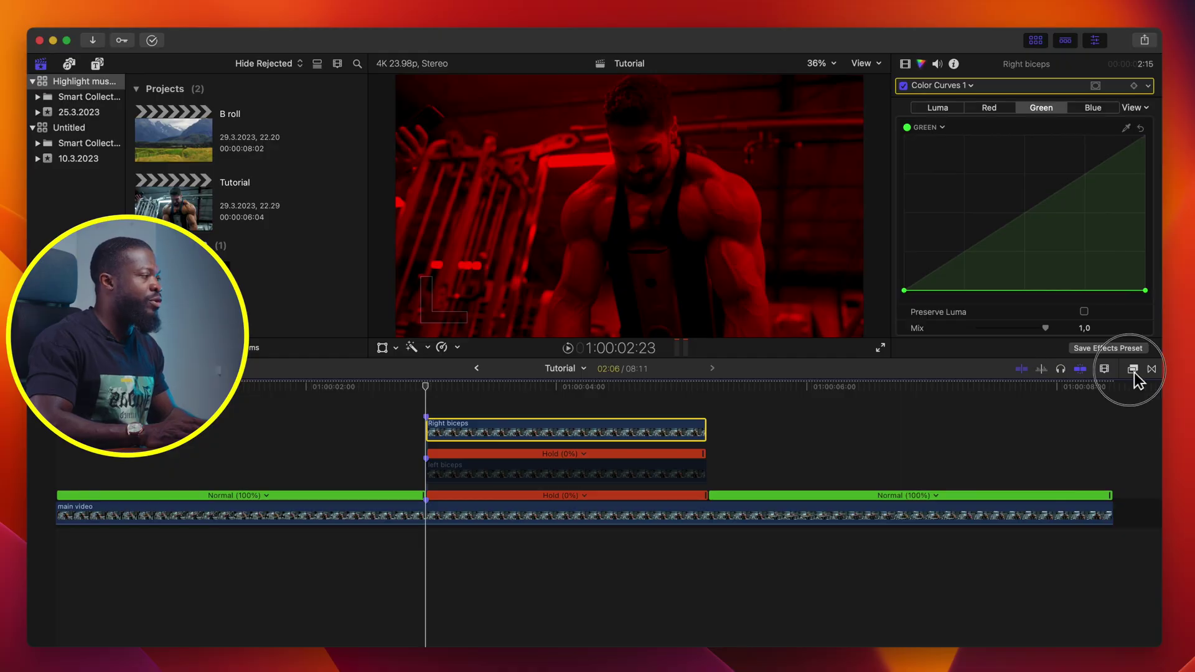
left_click(1133, 370)
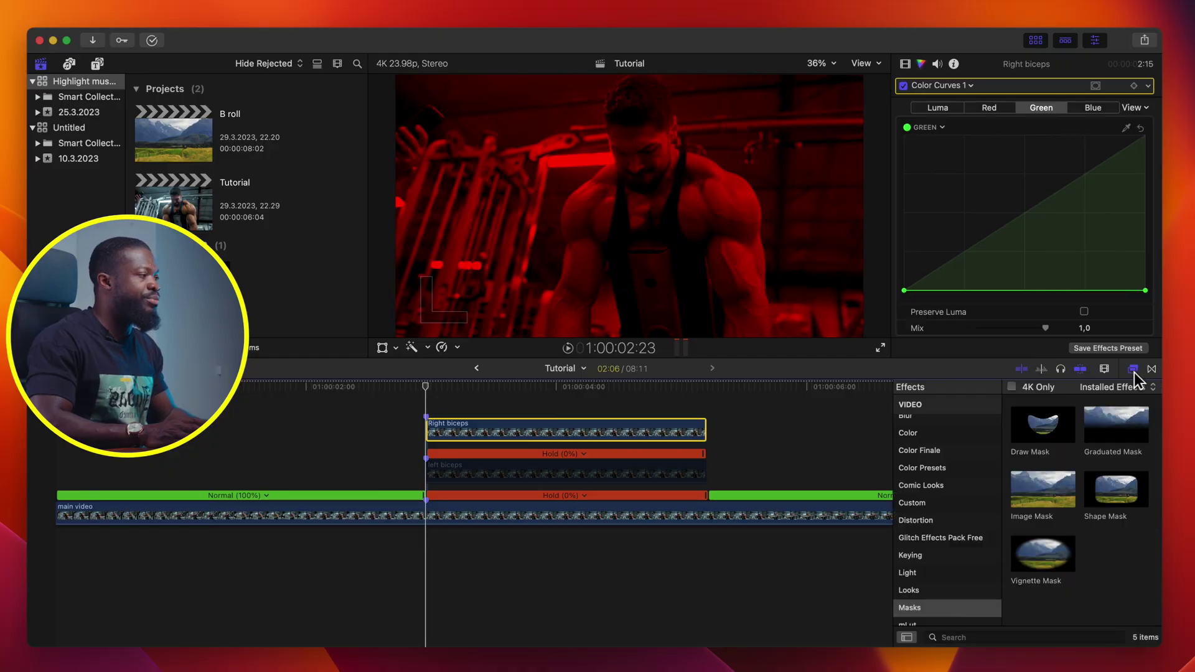
Apply Draw Mask to Right biceps and outline the biceps on the left of the frame.
mouse_move(1052, 427)
left_mouse_down()
mouse_move(423, 418)
mouse_move(489, 434)
left_mouse_up()
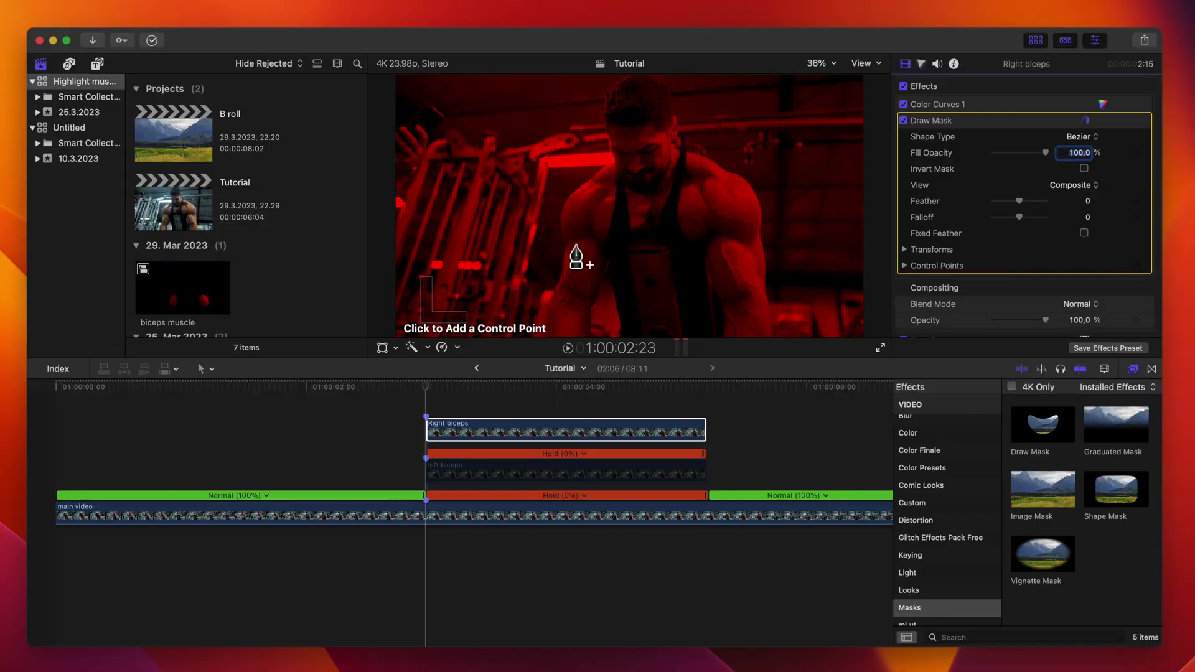
left_click(572, 239)
left_click(603, 276)
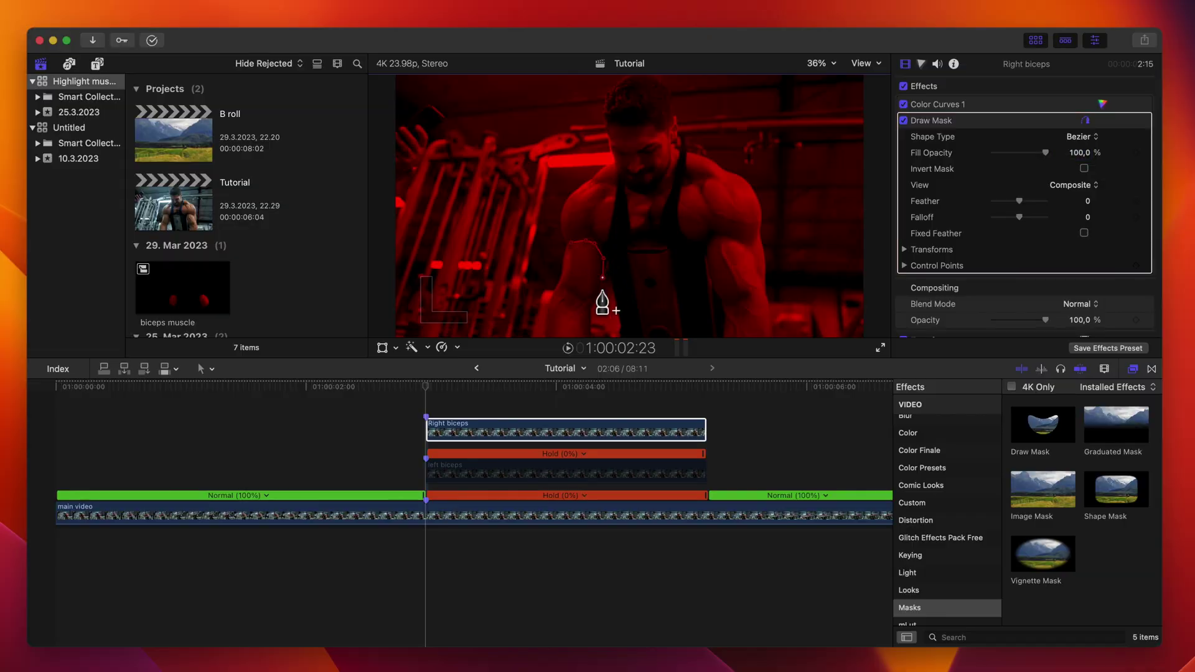
left_click(587, 305)
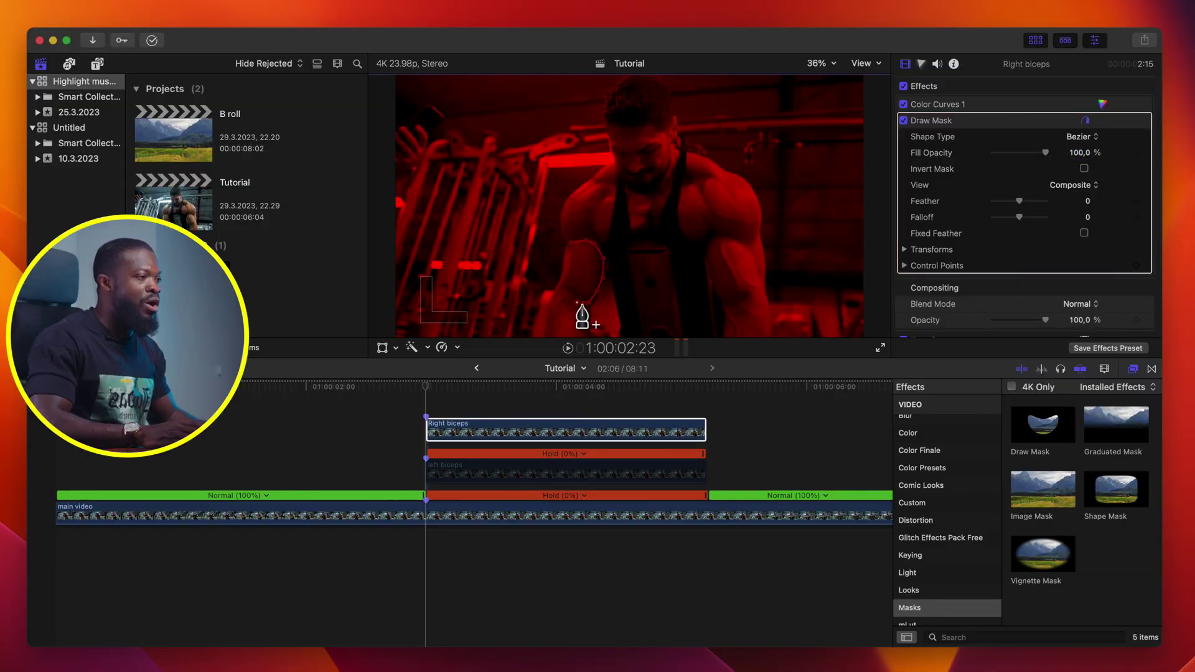
left_click(575, 267)
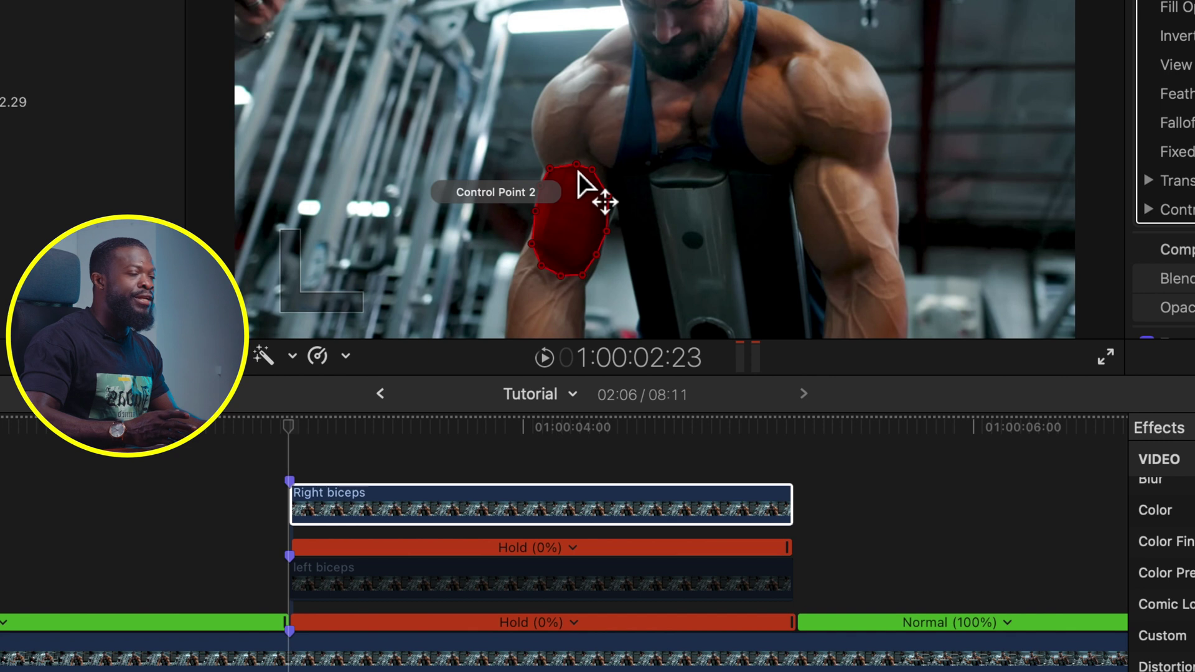
Set the mask points to Smooth and feather the mask to -38.
right_click(580, 167)
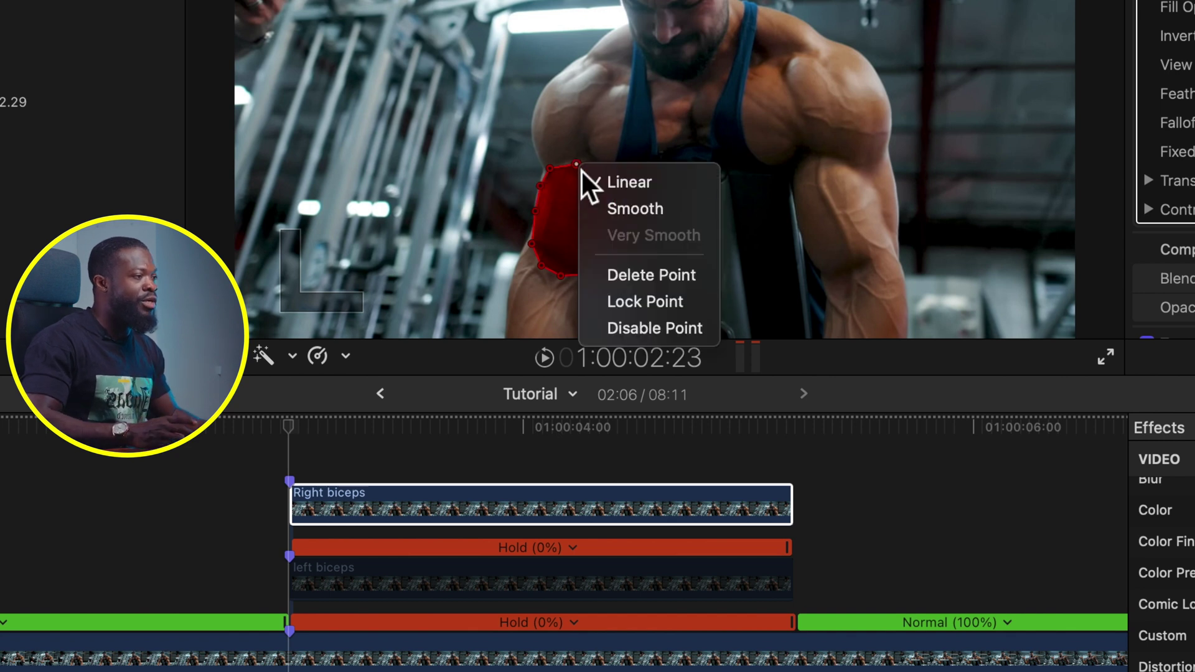
left_click(614, 206)
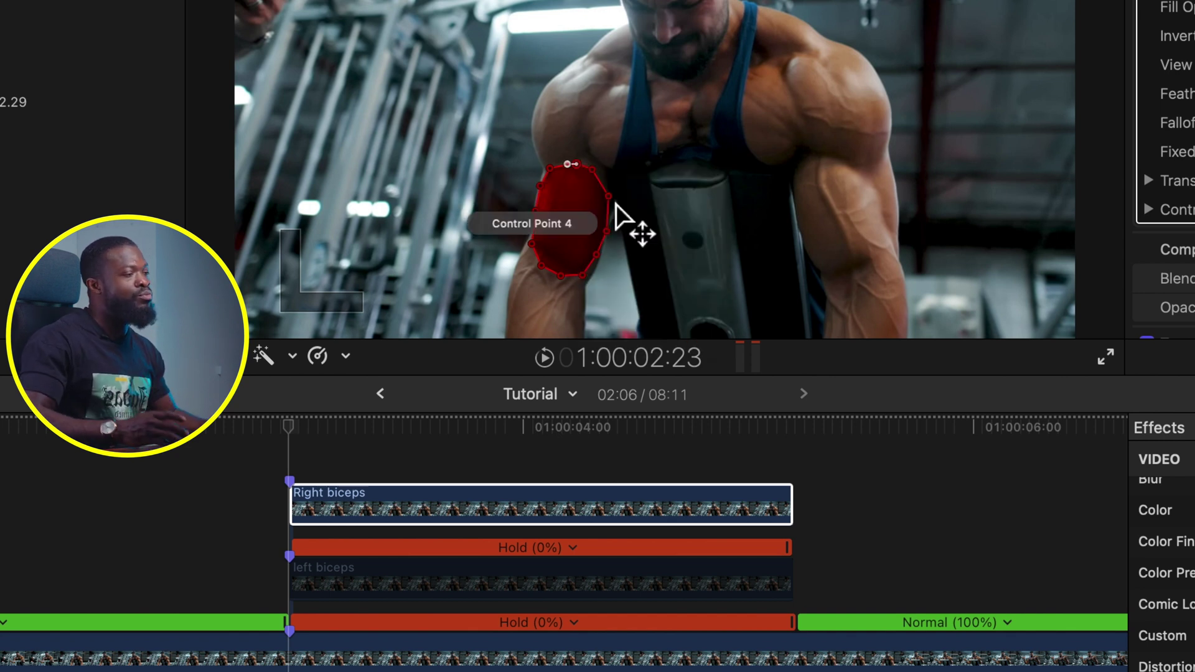
left_click(532, 147)
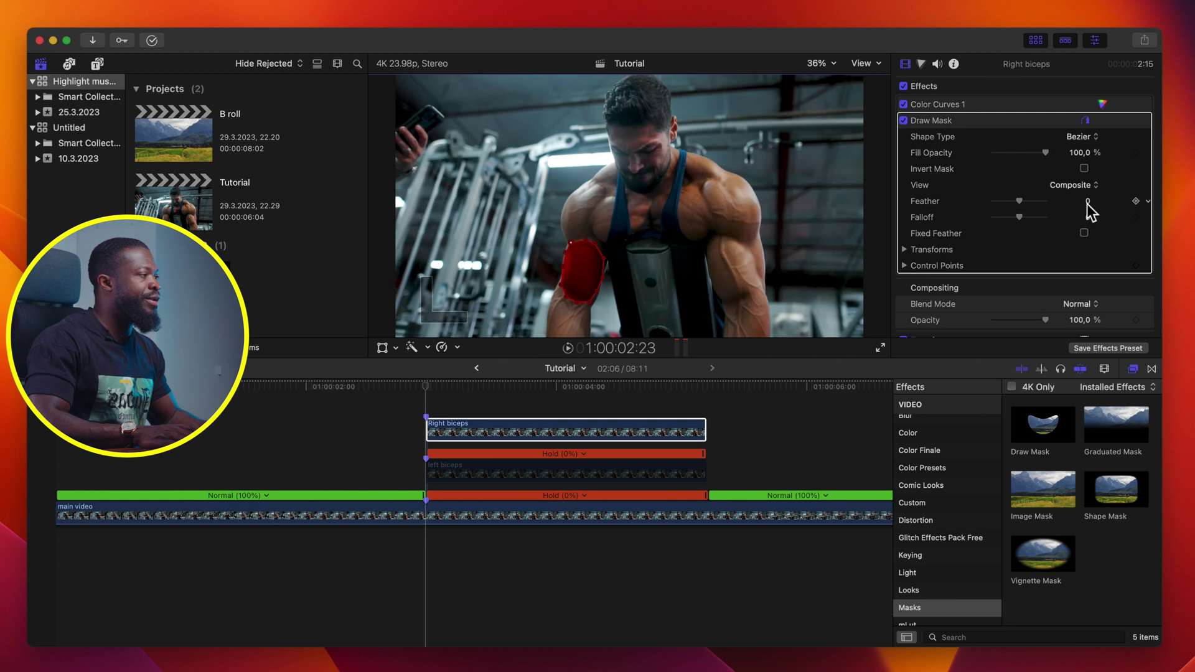
left_click(1089, 203)
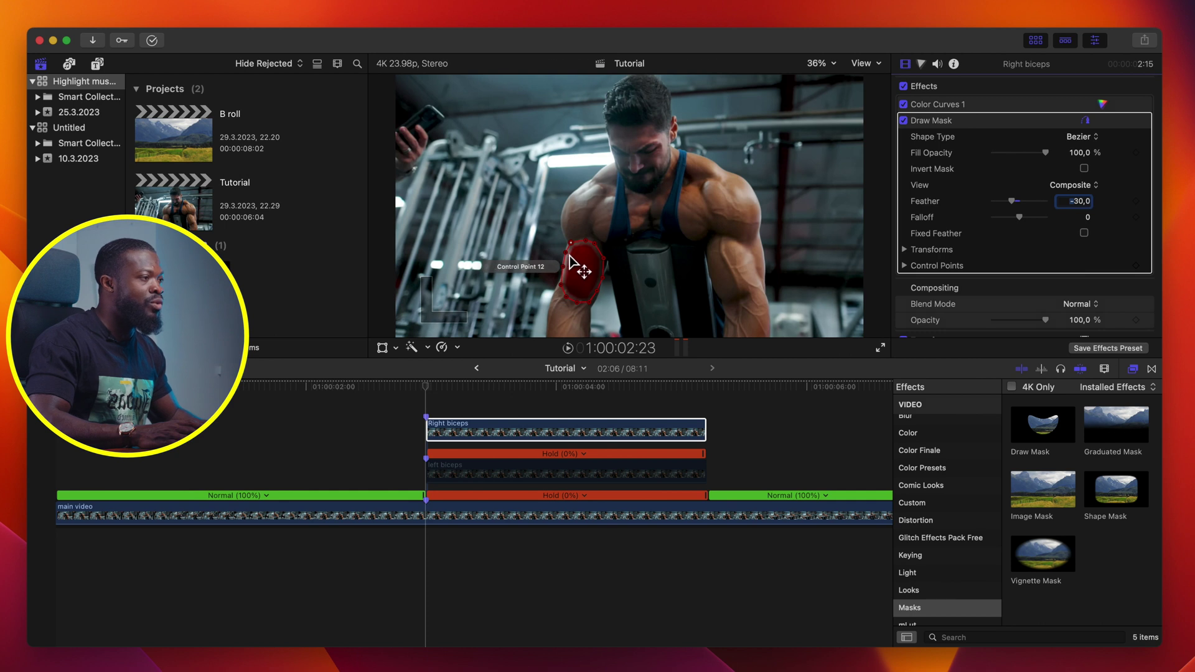
left_click(476, 439)
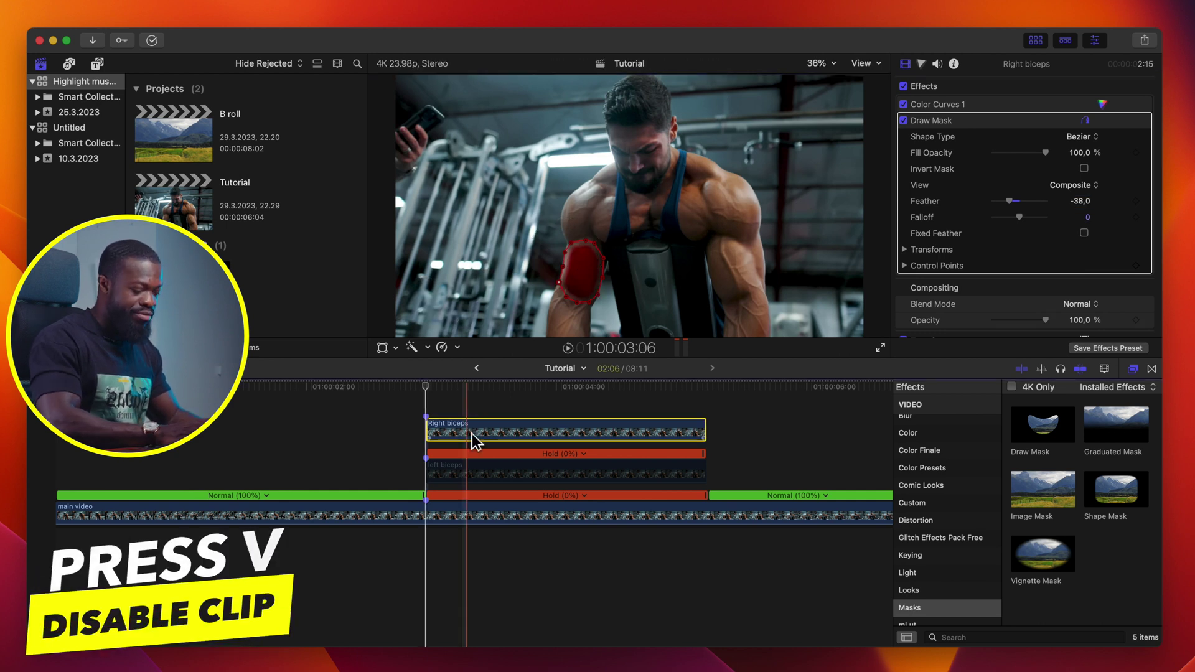
Disable Right biceps, re-enable left biceps, and apply Draw Mask to left biceps.
key("v")
left_click(465, 477)
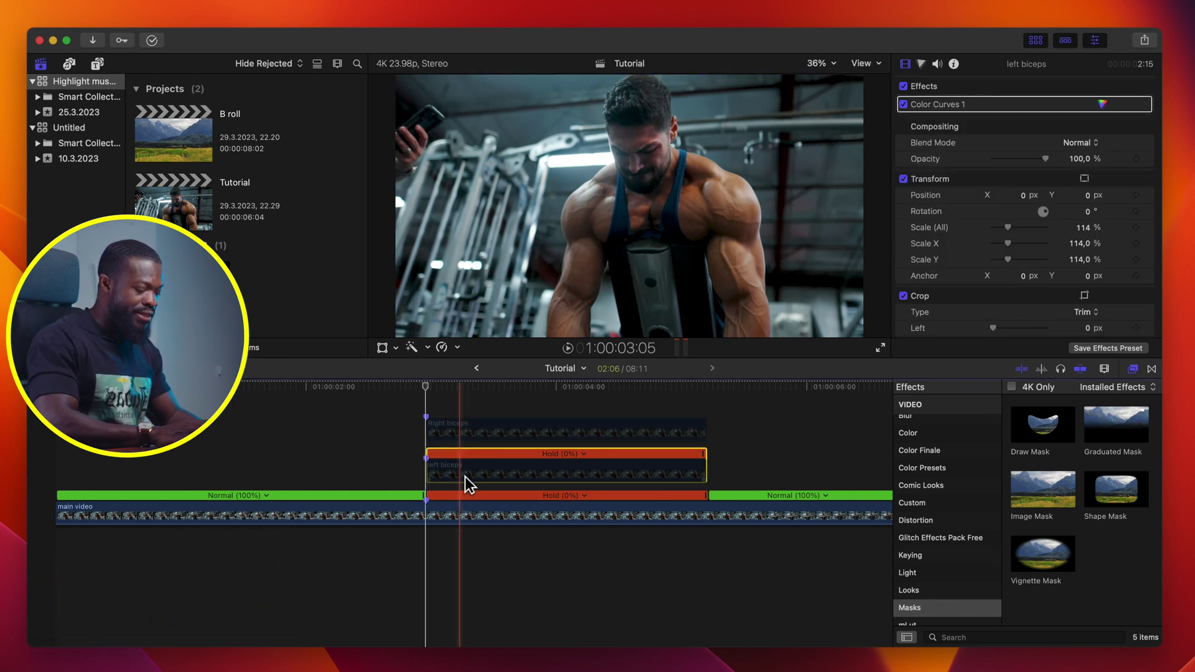
key("v")
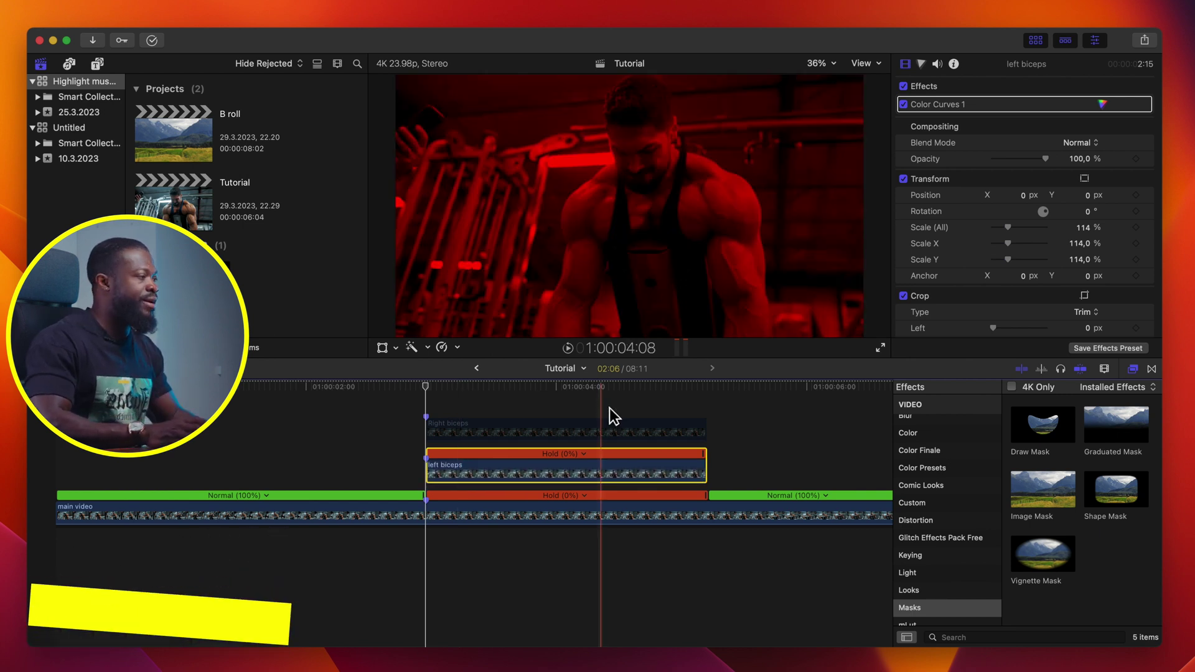
left_click(957, 607)
mouse_move(1062, 431)
left_mouse_down()
mouse_move(573, 420)
mouse_move(541, 475)
left_mouse_up()
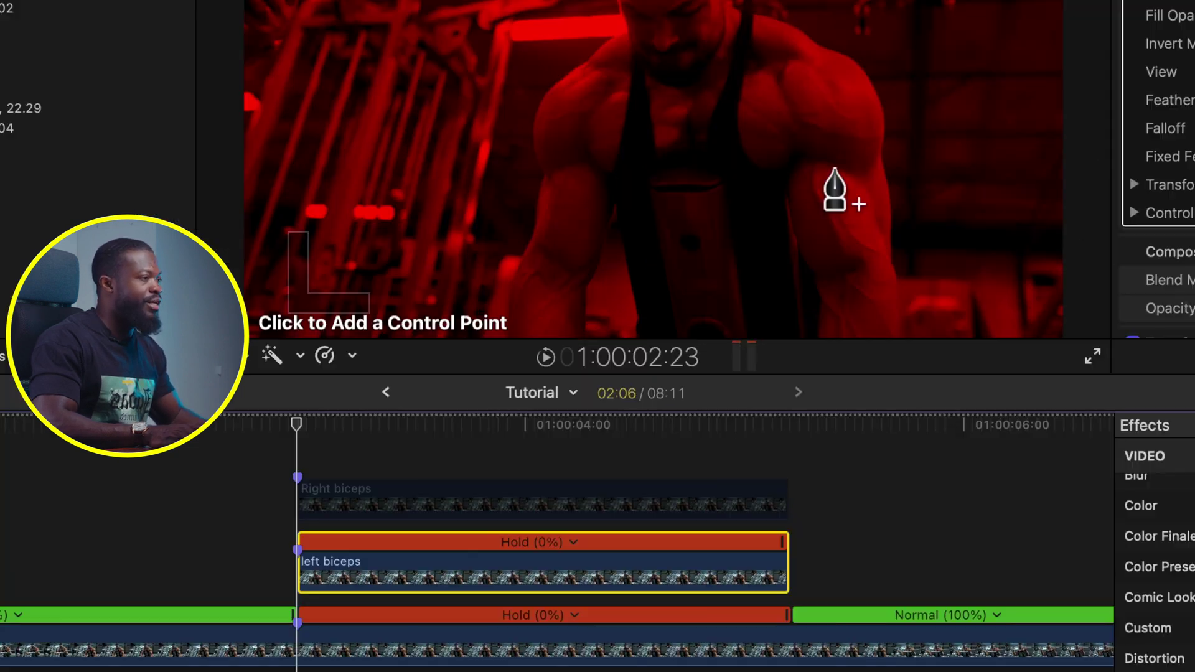
Outline the other biceps with mask points, closing the shape at the first point.
left_click(727, 241)
left_click(744, 245)
left_click(874, 208)
left_click(875, 256)
left_click(846, 281)
left_click(818, 281)
left_click(792, 228)
left_click(789, 183)
left_click(808, 158)
left_click(827, 165)
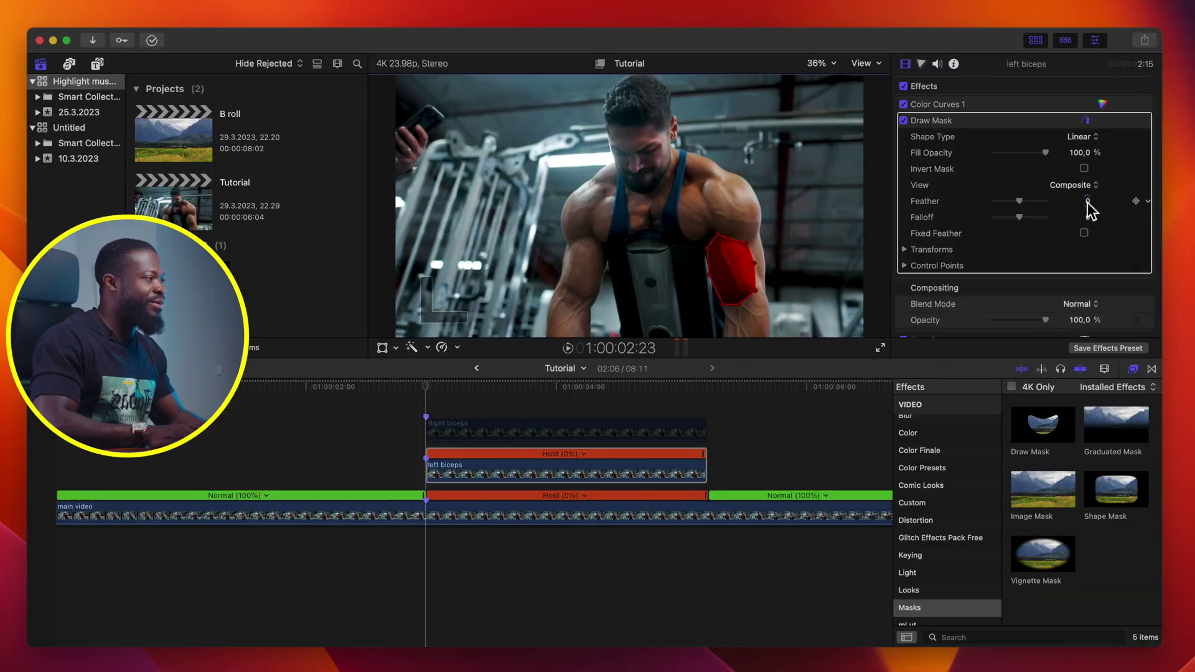
Give the mask a negative feather, re-enable Right biceps, and play back the freeze section.
left_click_drag(1089, 203, 1084, 201)
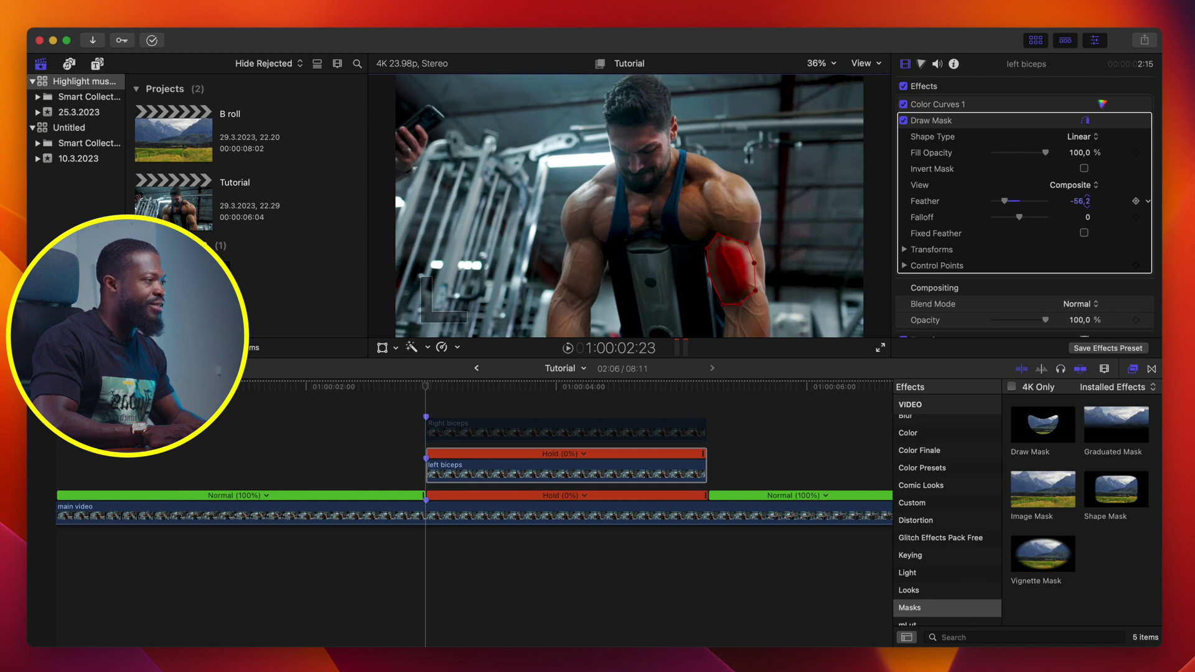
left_click(443, 432)
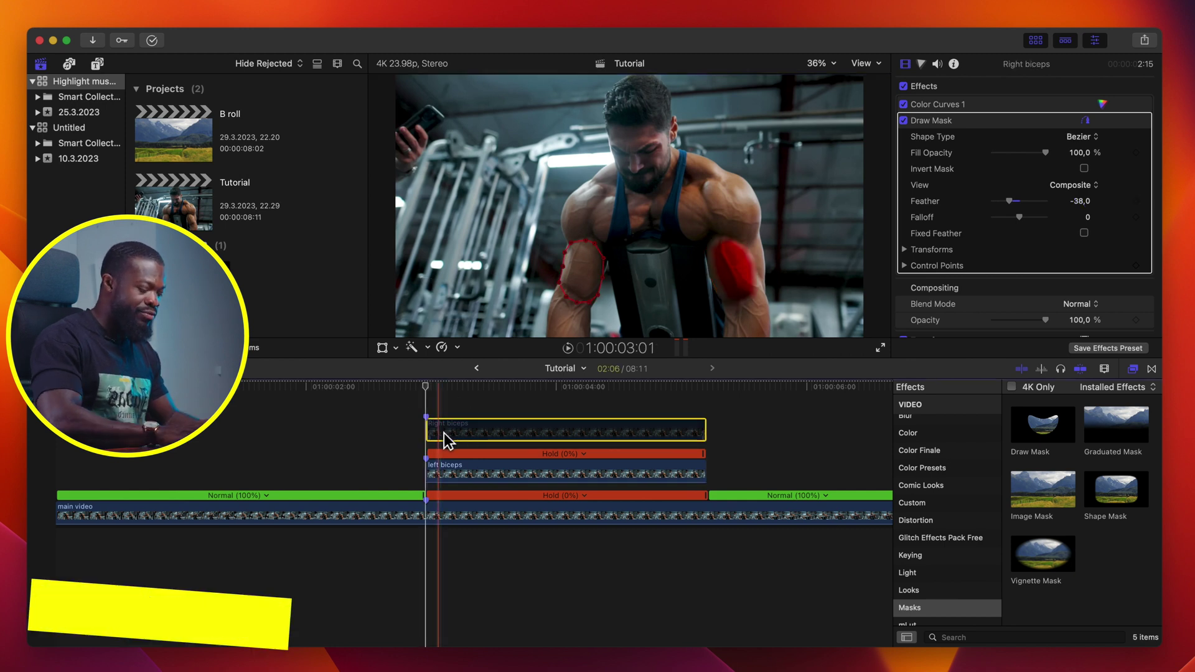
key("v")
left_click(46, 436)
key("space")
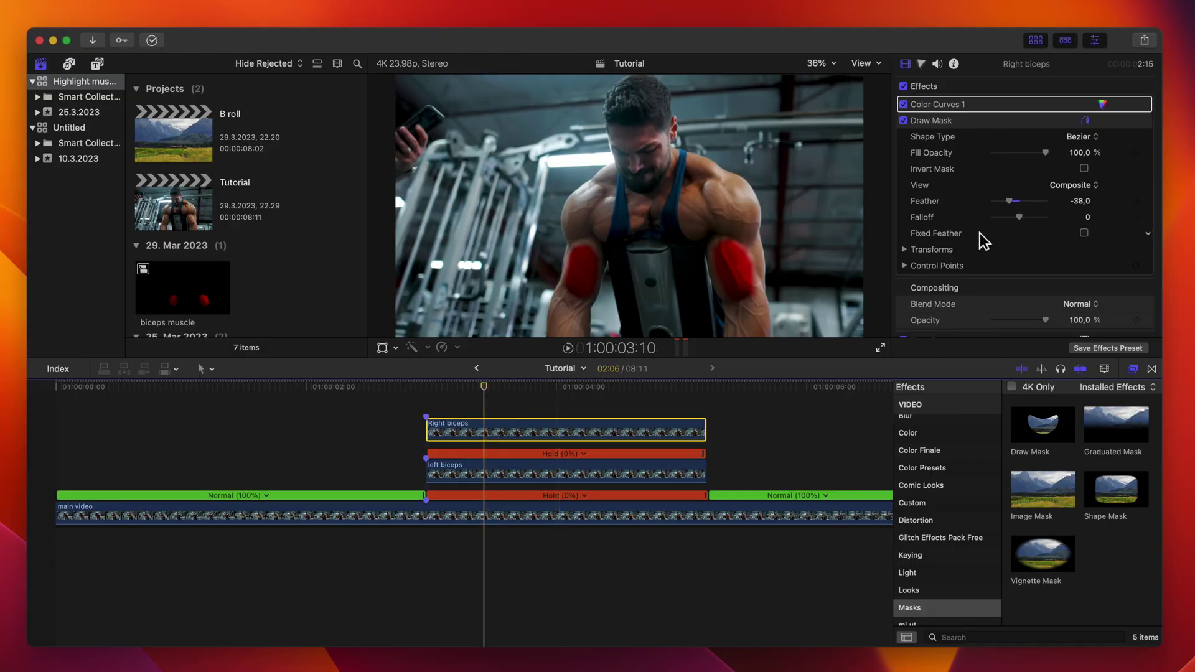
scroll(1073, 309, "down", 2)
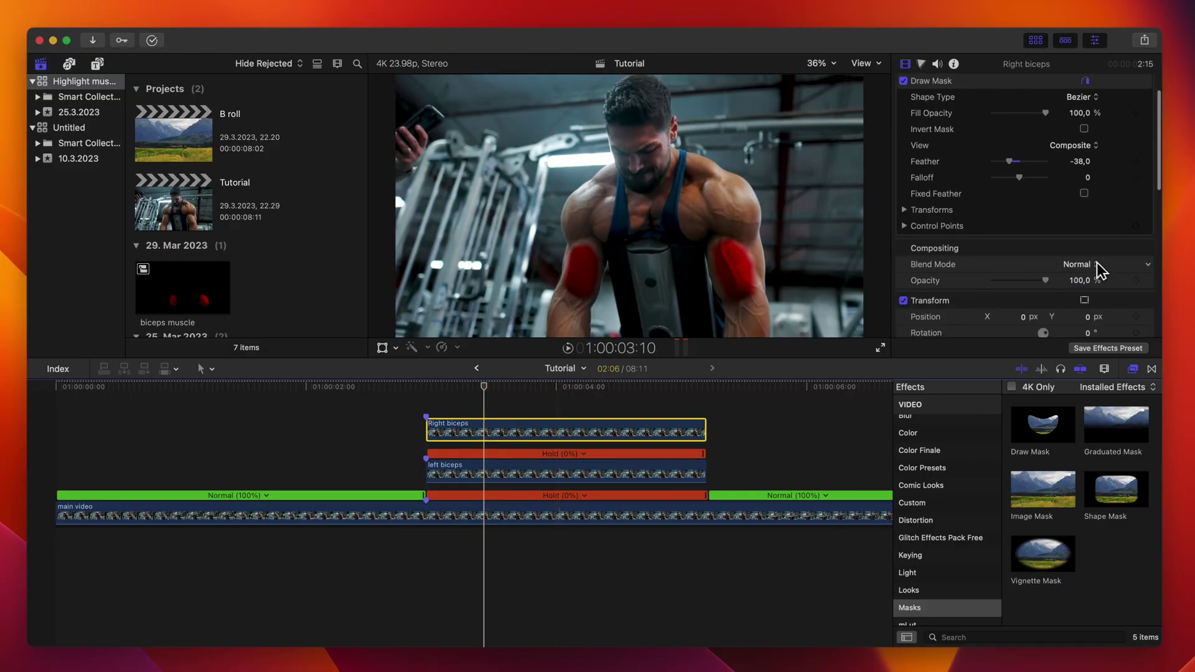
left_click(1090, 265)
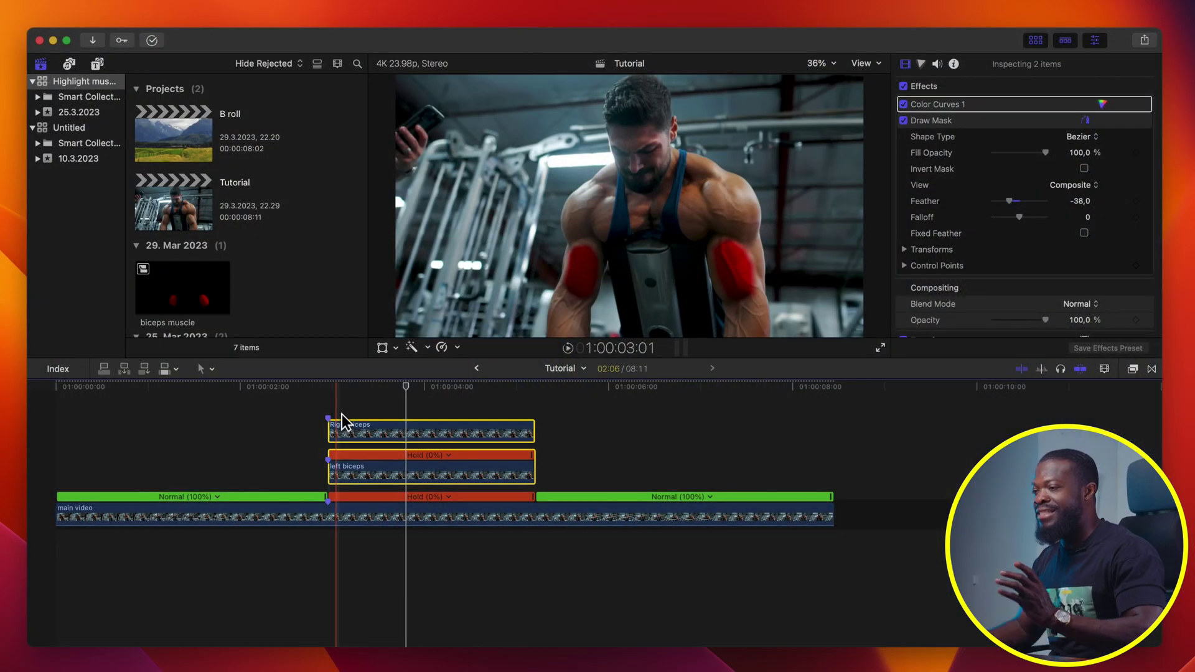
Combine the left and right biceps clips into a compound clip named 'biceps'.
right_click(361, 420)
left_click(398, 434)
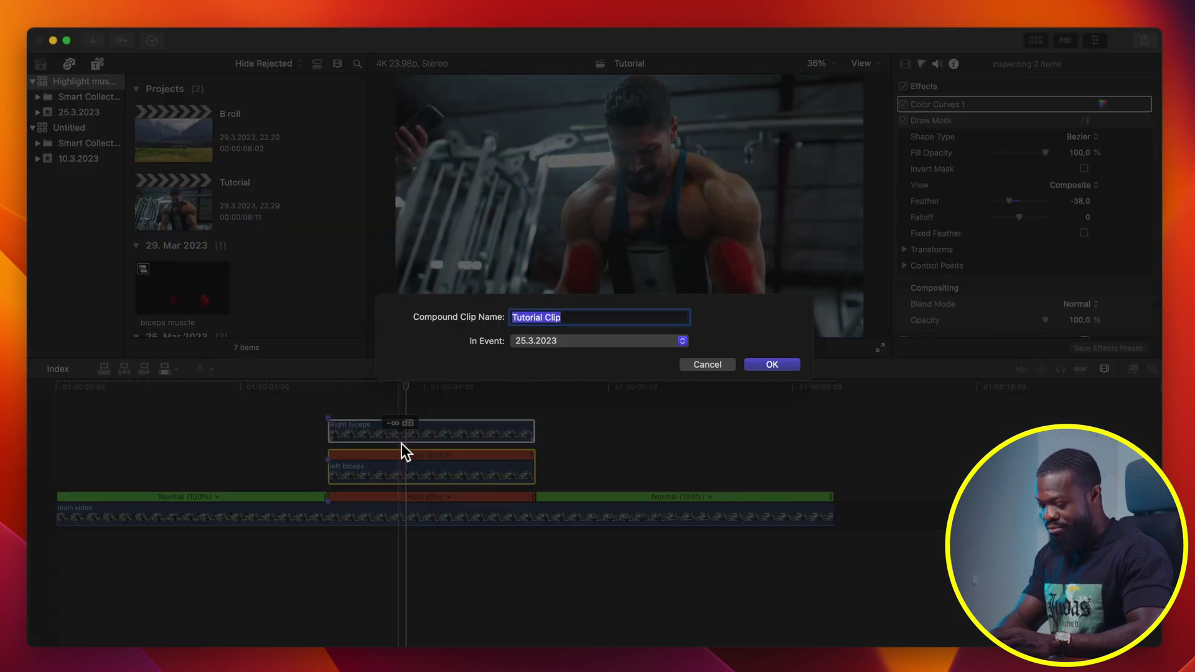
type("biceps")
key("Return")
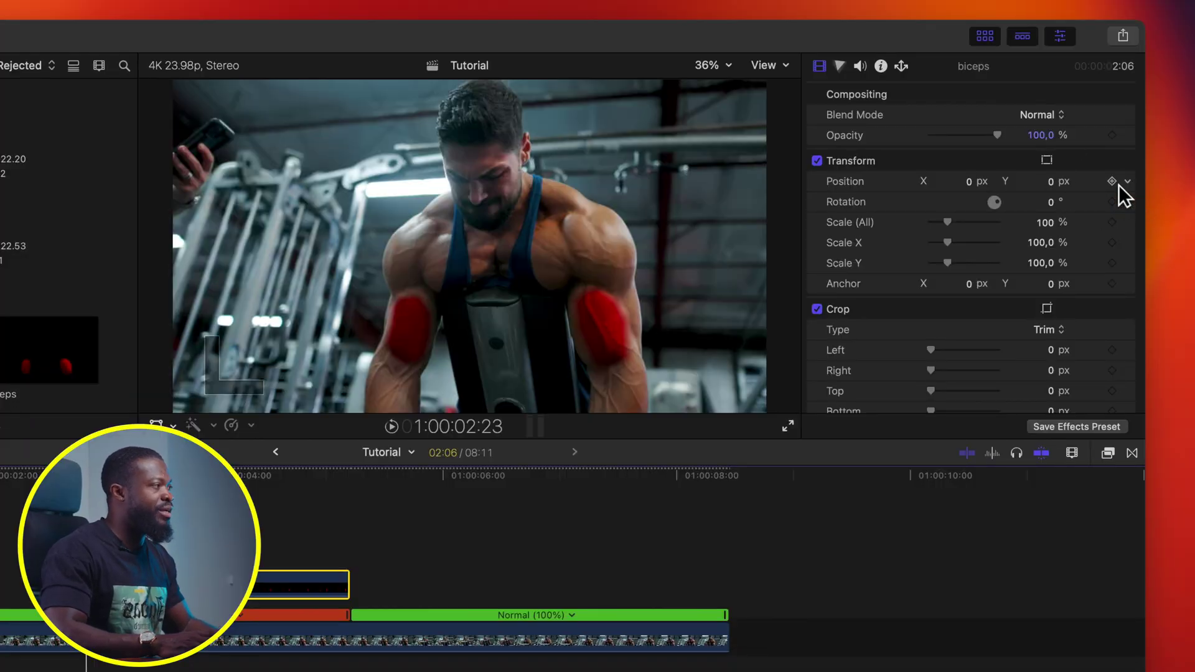
Add Position keyframes to the biceps clip at its start, 03:09 and 04:18.
left_click(1118, 185)
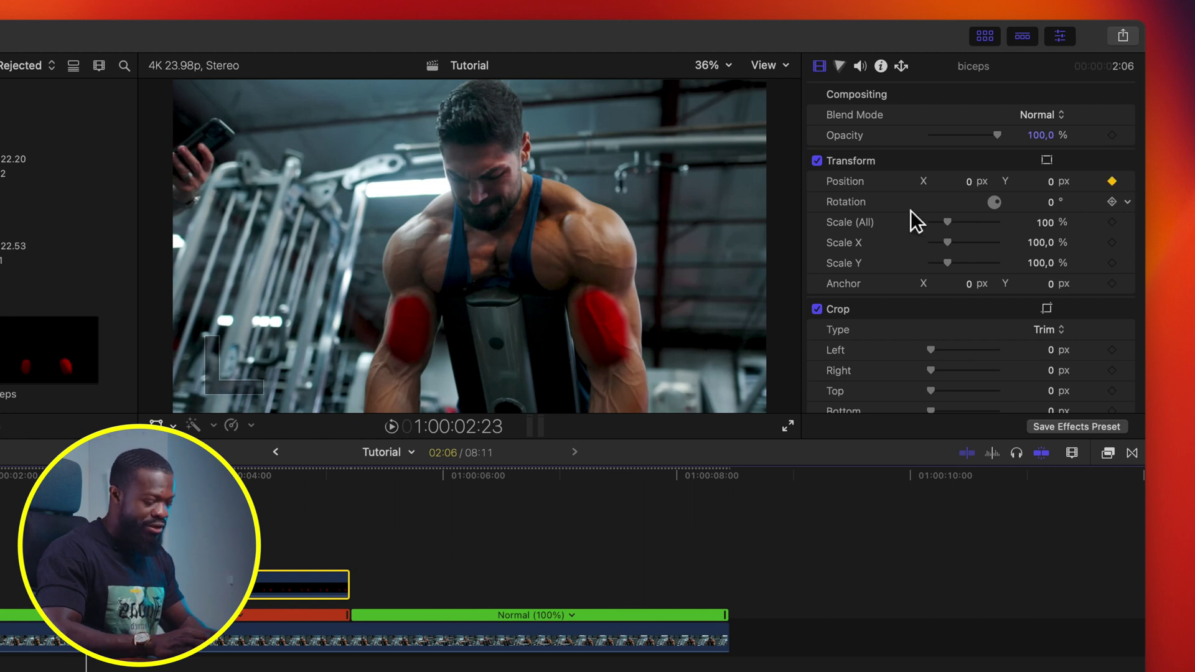
key("shift+Right")
left_click(1113, 182)
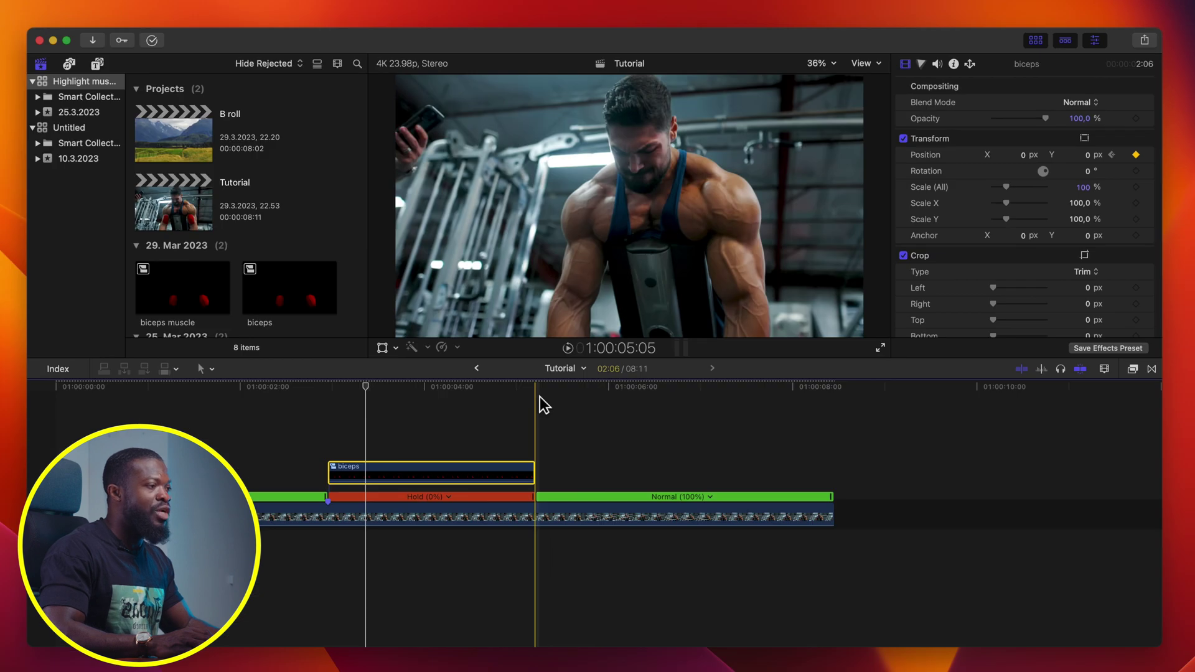
left_click(540, 397)
key("Left")
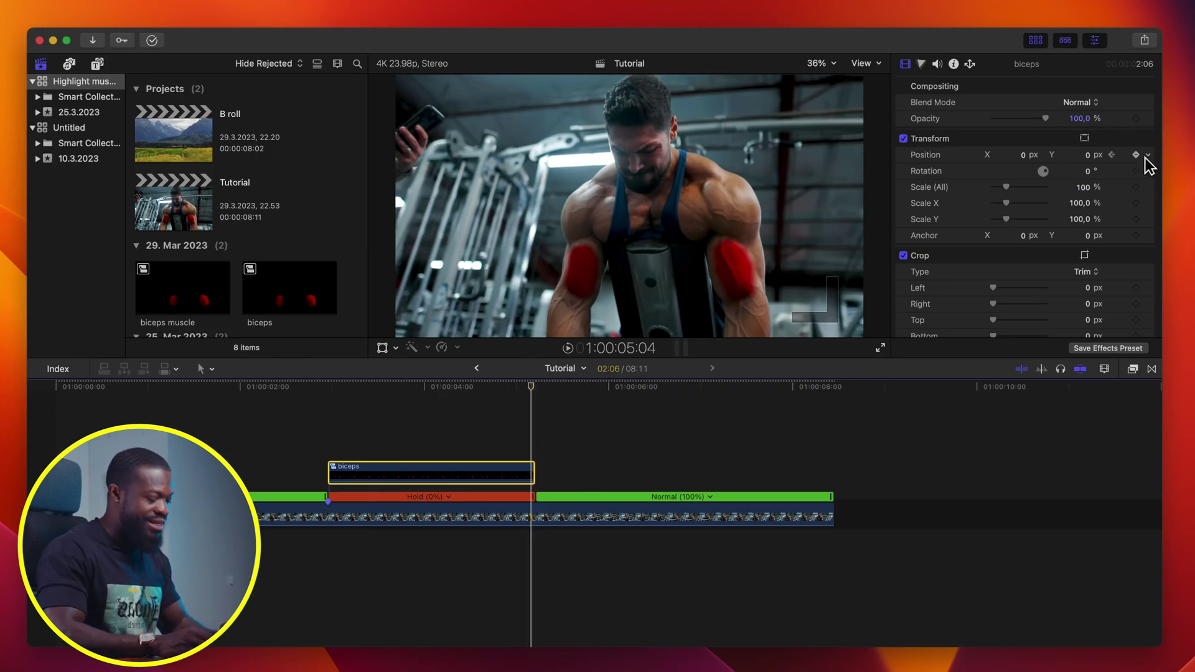
key("shift+Left")
left_click(1137, 155)
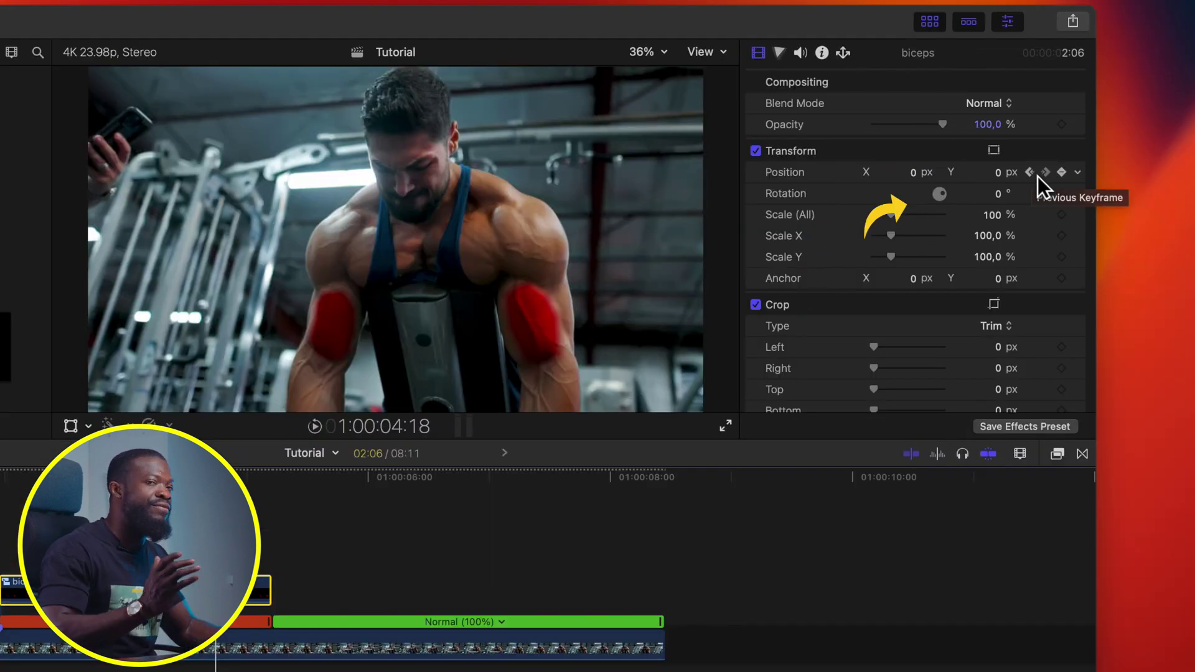
Return to the first keyframe at 02:23 and slide the overlay off-frame left (X -3137,1).
left_click(1035, 174)
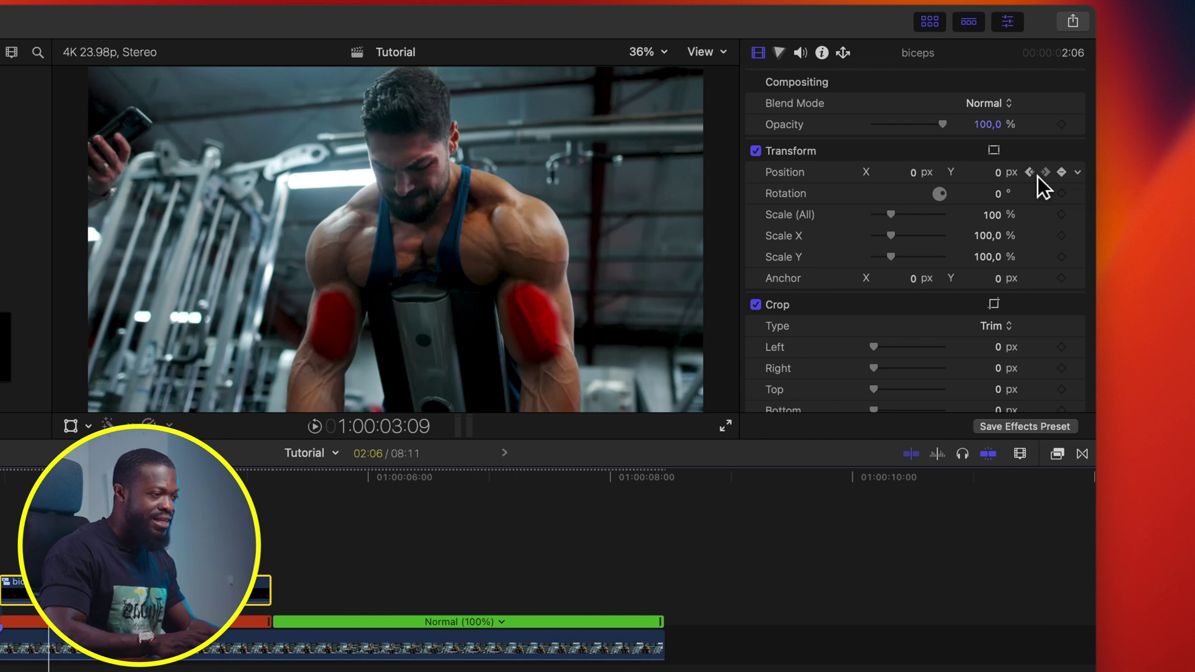
left_click(1037, 177)
left_click(1058, 176)
left_click(1058, 177)
left_click(1079, 173)
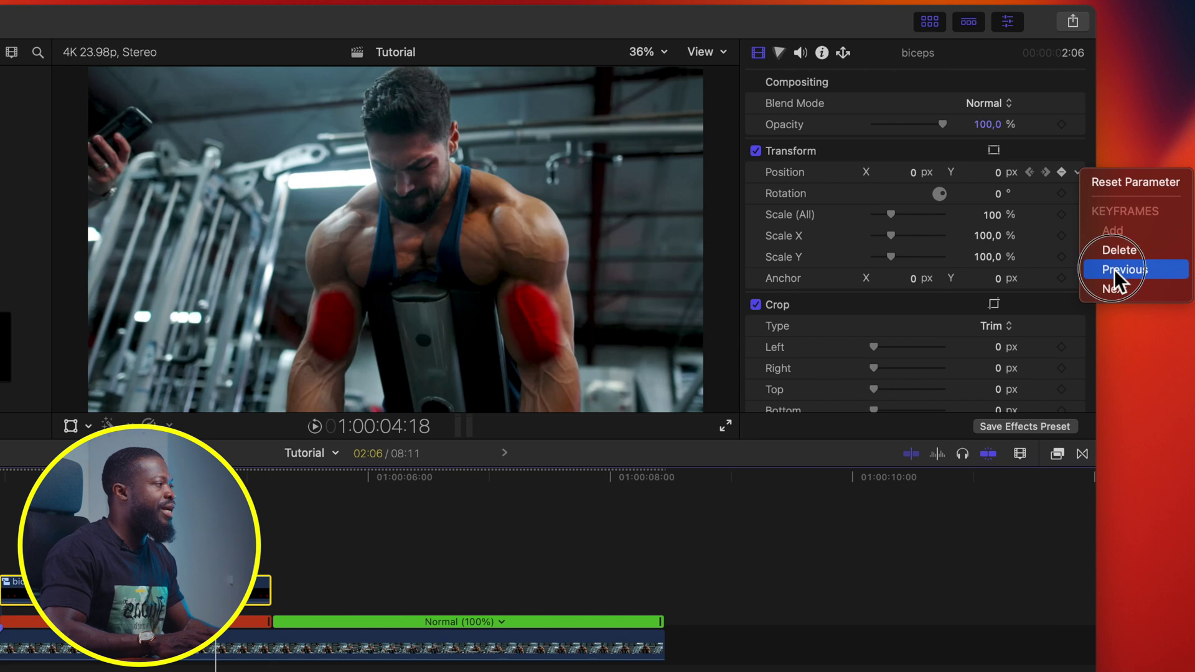
left_click(1115, 270)
left_click(1079, 174)
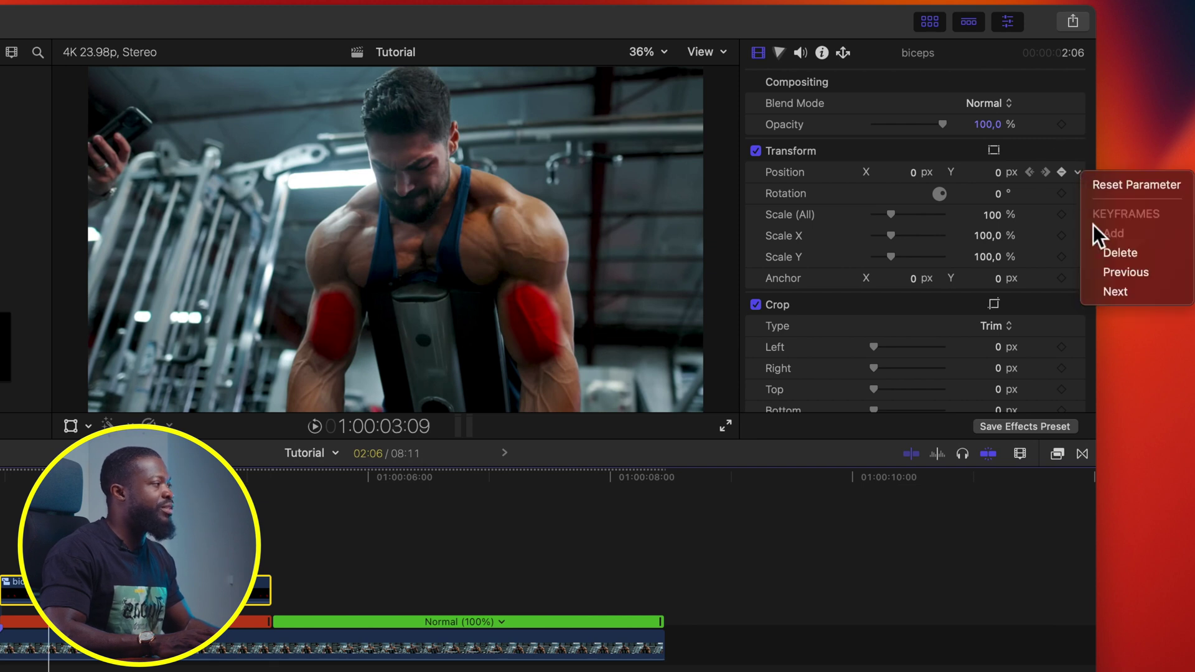
left_click(1119, 269)
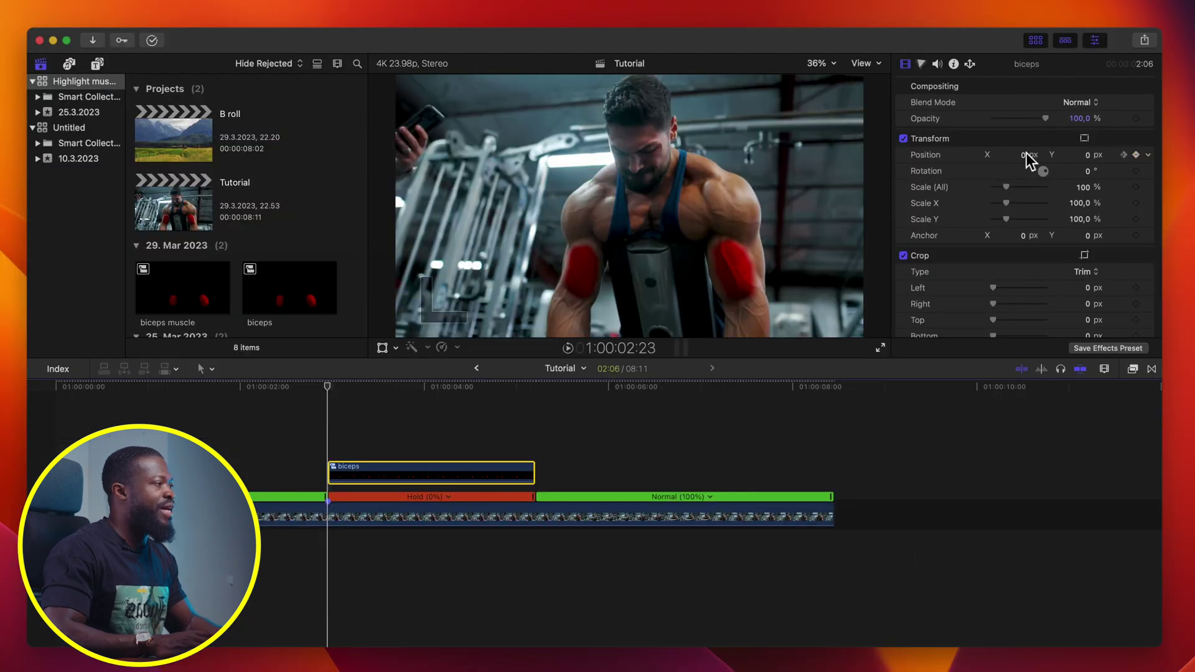
left_click_drag(1026, 156, 997, 158)
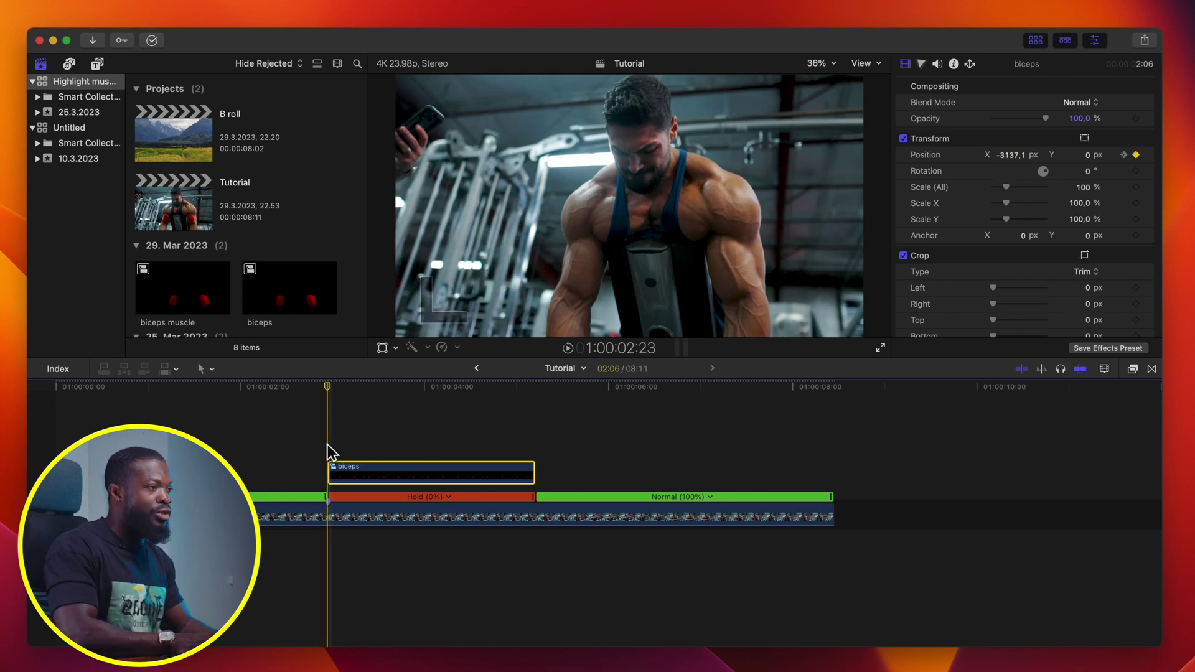
Preview the slide-in, then set the last keyframe's X to 2851 to slide the overlay out right.
key("space")
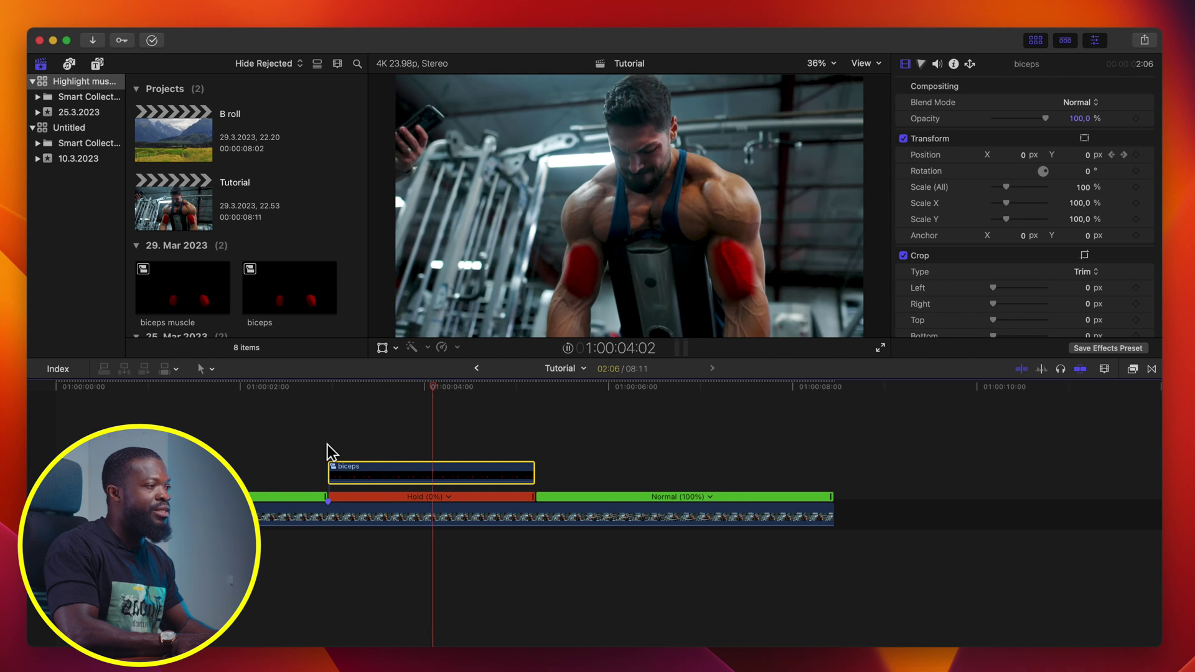
key("space")
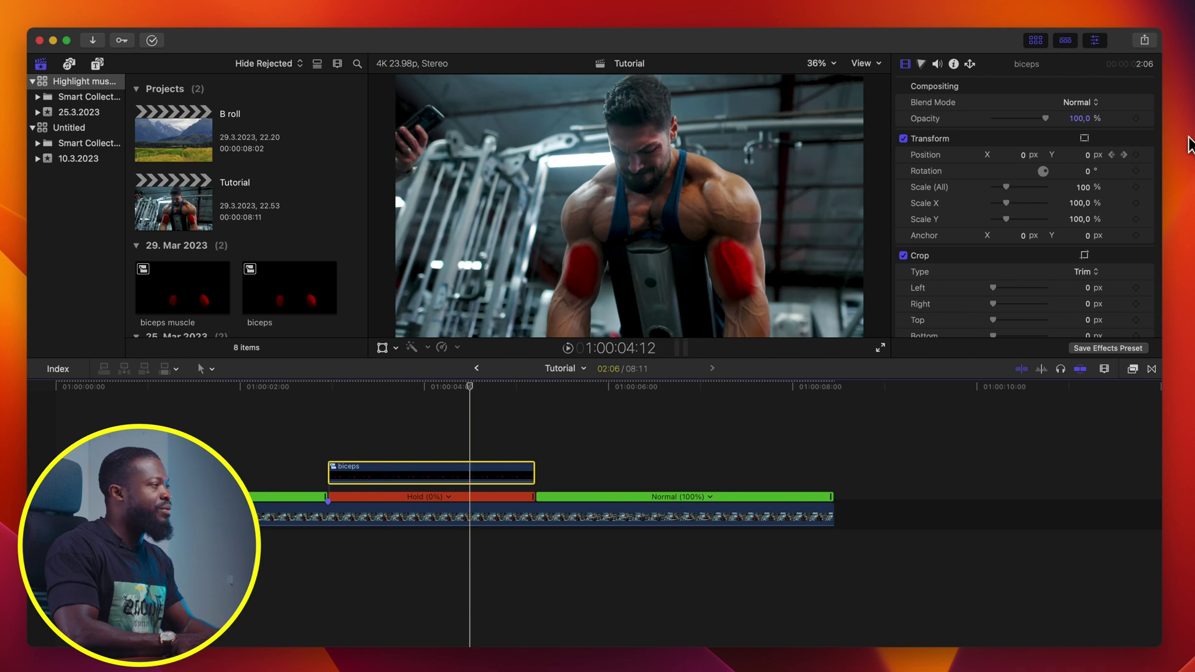
left_click(1131, 159)
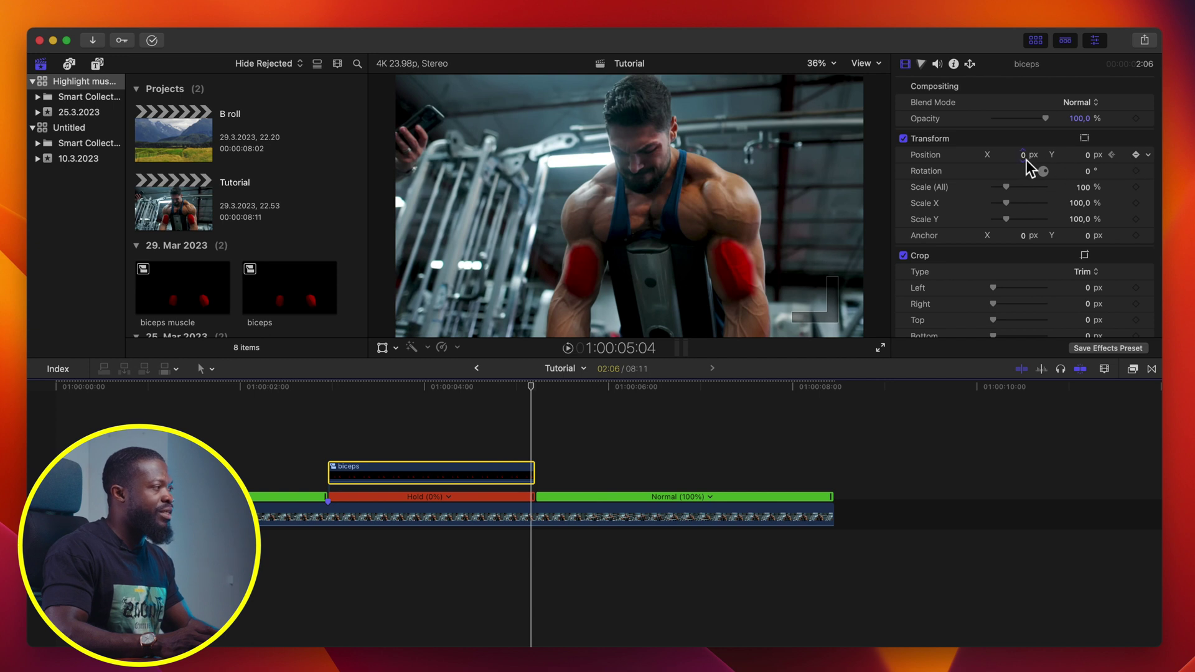
left_click_drag(1025, 158, 1064, 159)
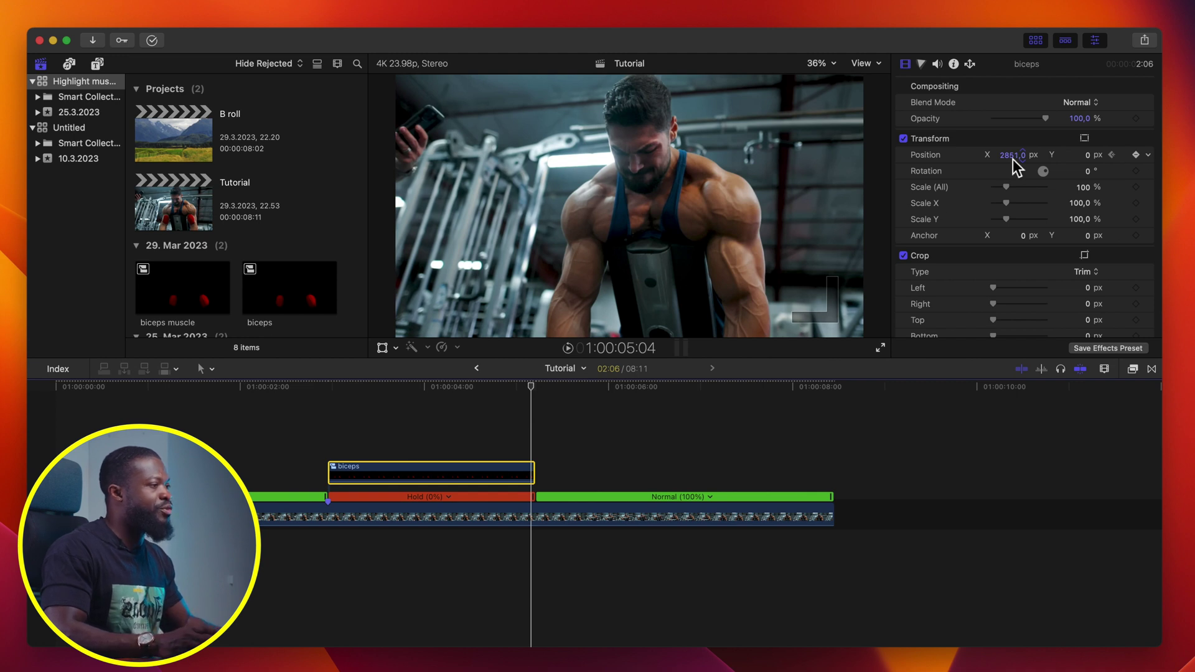
left_click(286, 437)
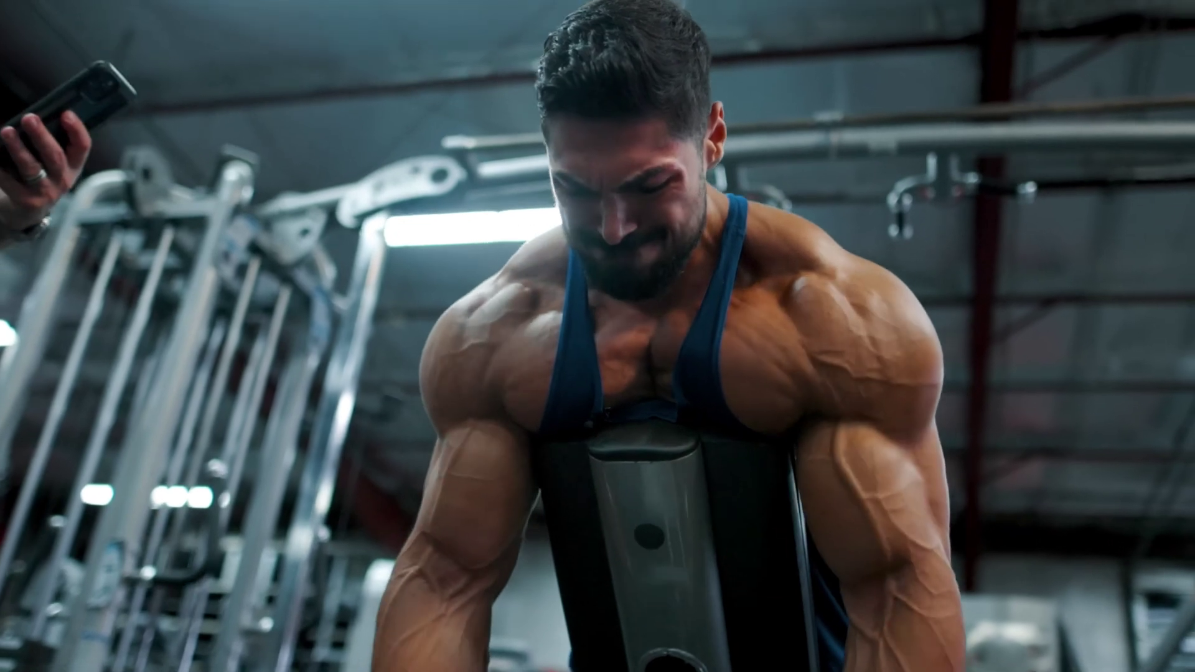
left_click(423, 433)
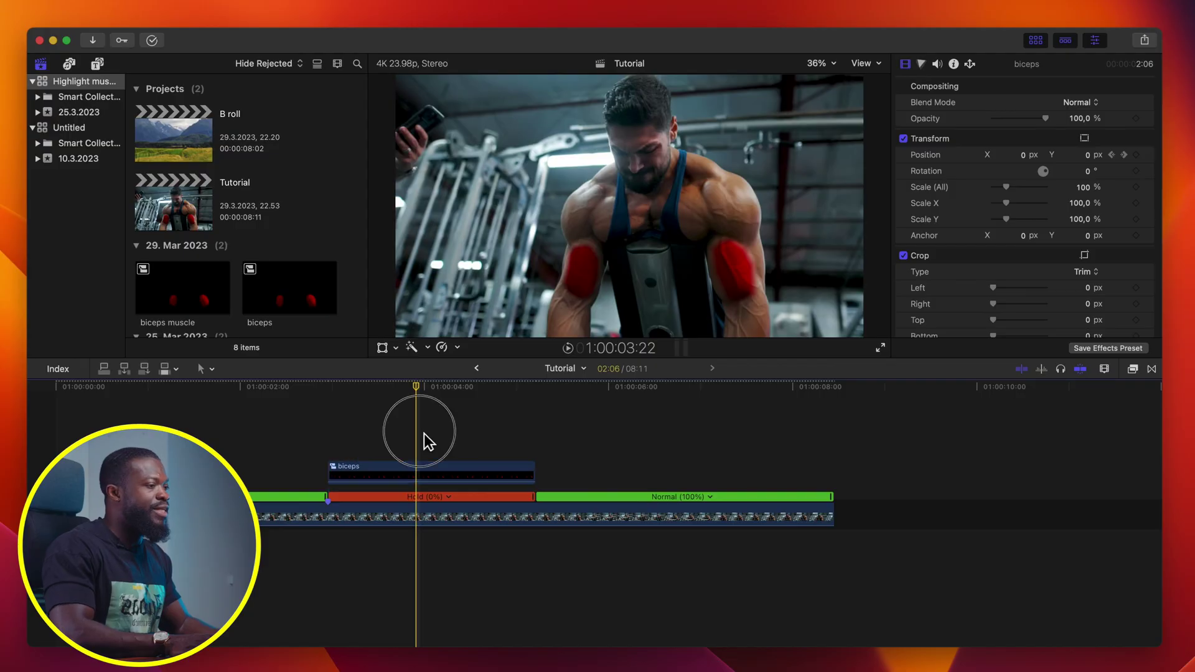
left_click(1134, 370)
Apply the Light > Flashing effect to the biceps clip and set its Intensity to 3.
left_click(941, 573)
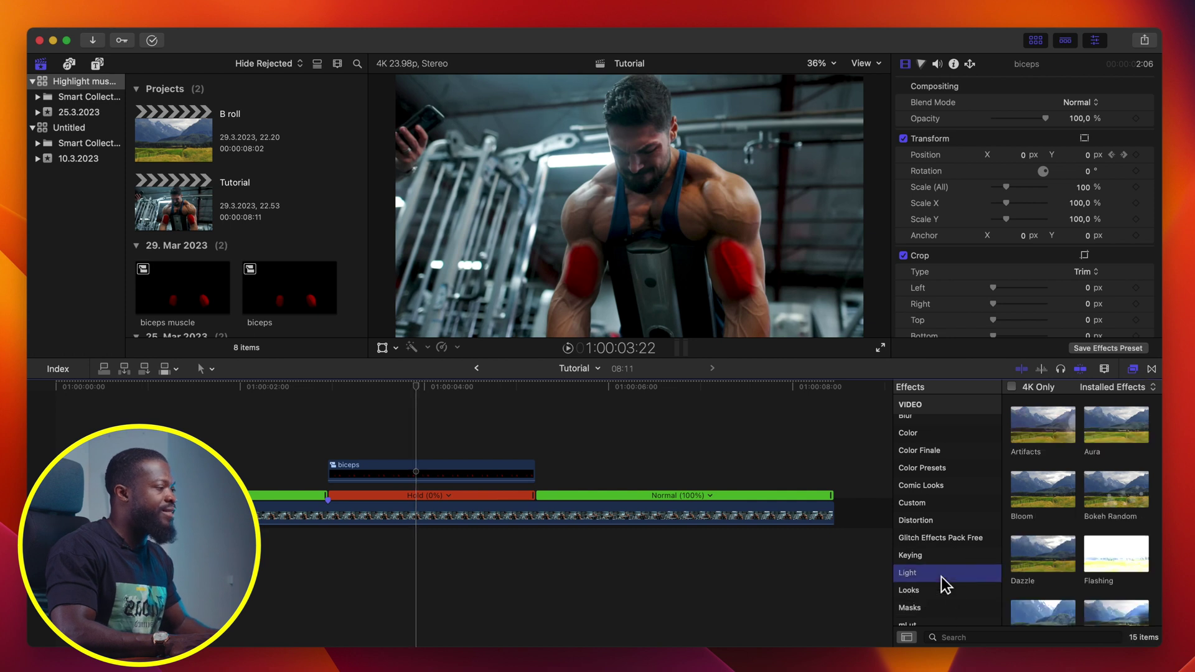
left_click(1114, 551)
left_click_drag(1116, 551, 400, 470)
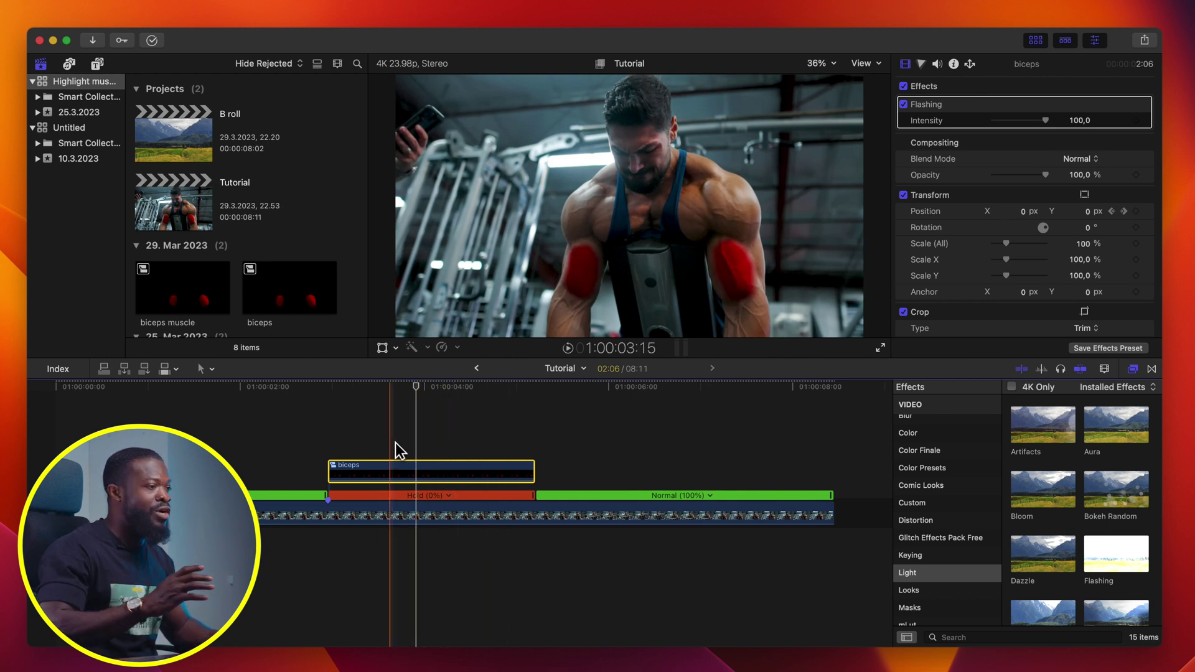
left_click(446, 443)
left_click(1080, 121)
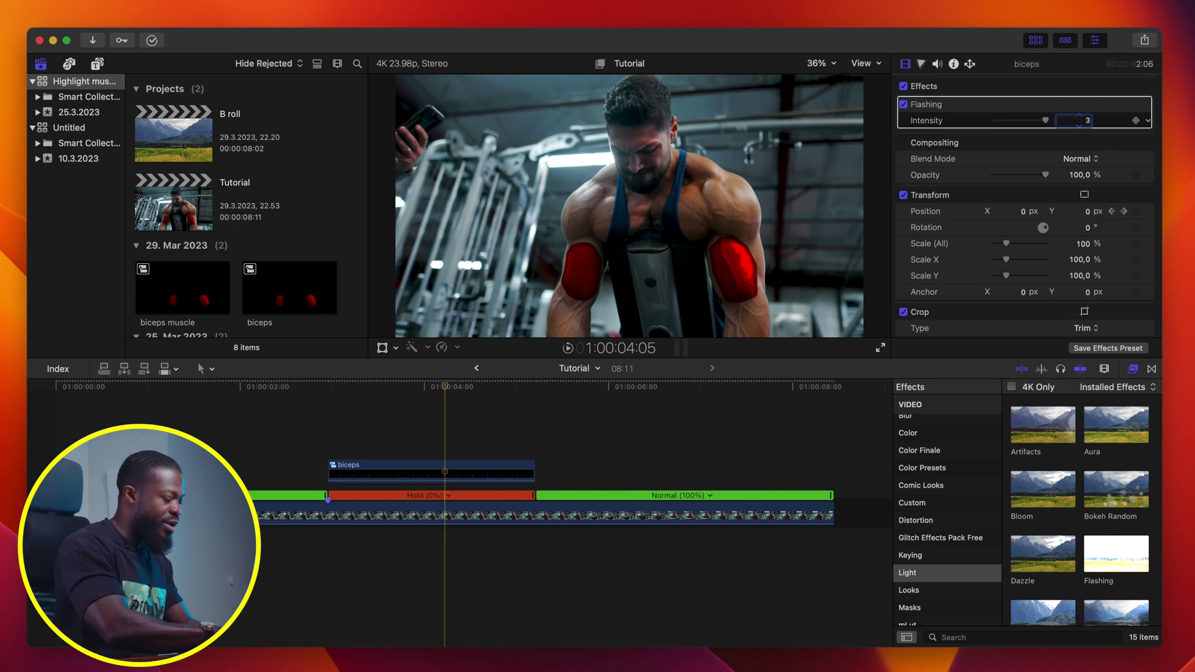
key("Return")
Play back the flashing overlay from the start of the biceps clip.
left_click(334, 427)
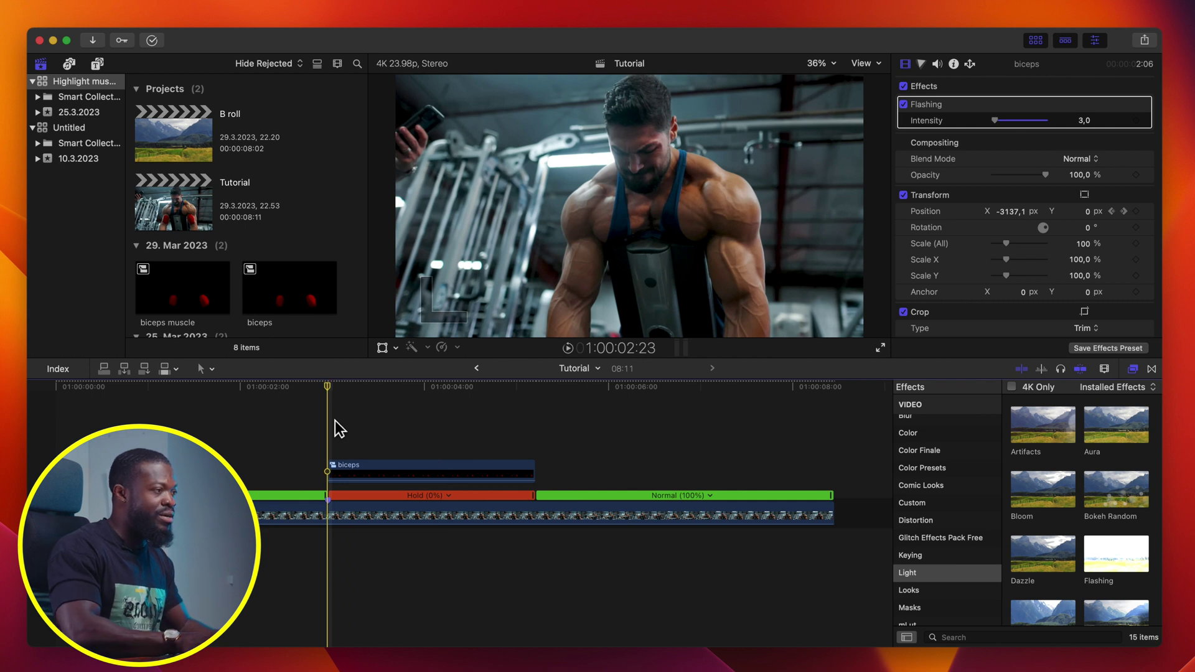
key("space")
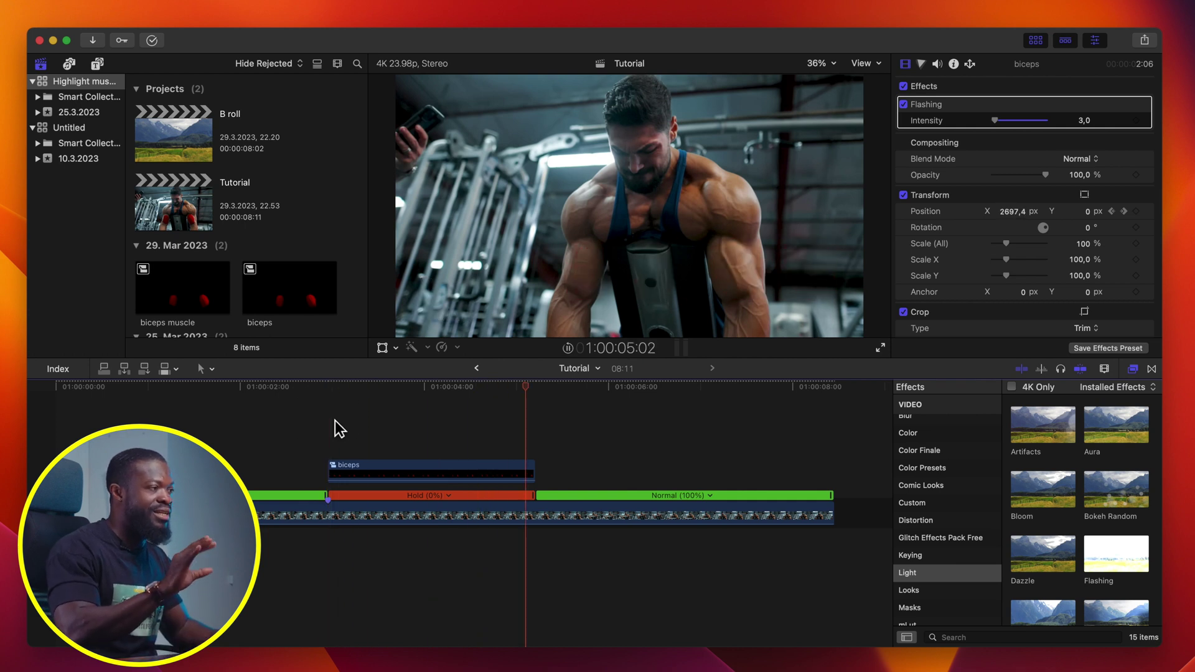
left_click(368, 436)
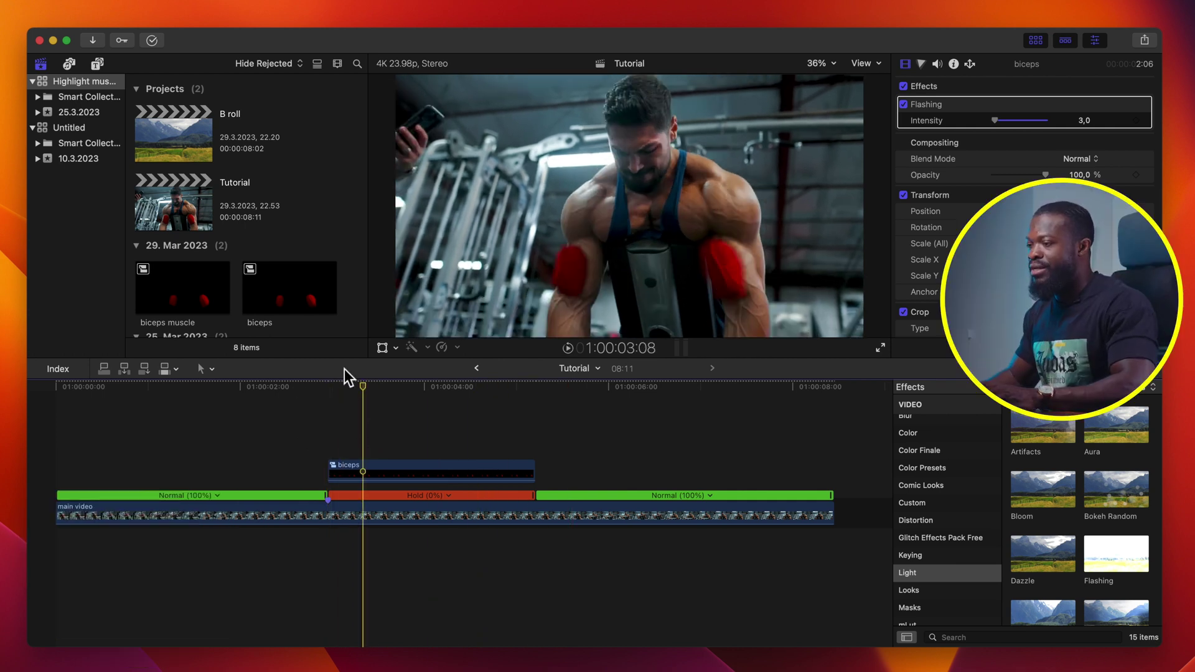
Blade the main video clip where the freeze starts and where it ends.
left_click(332, 513)
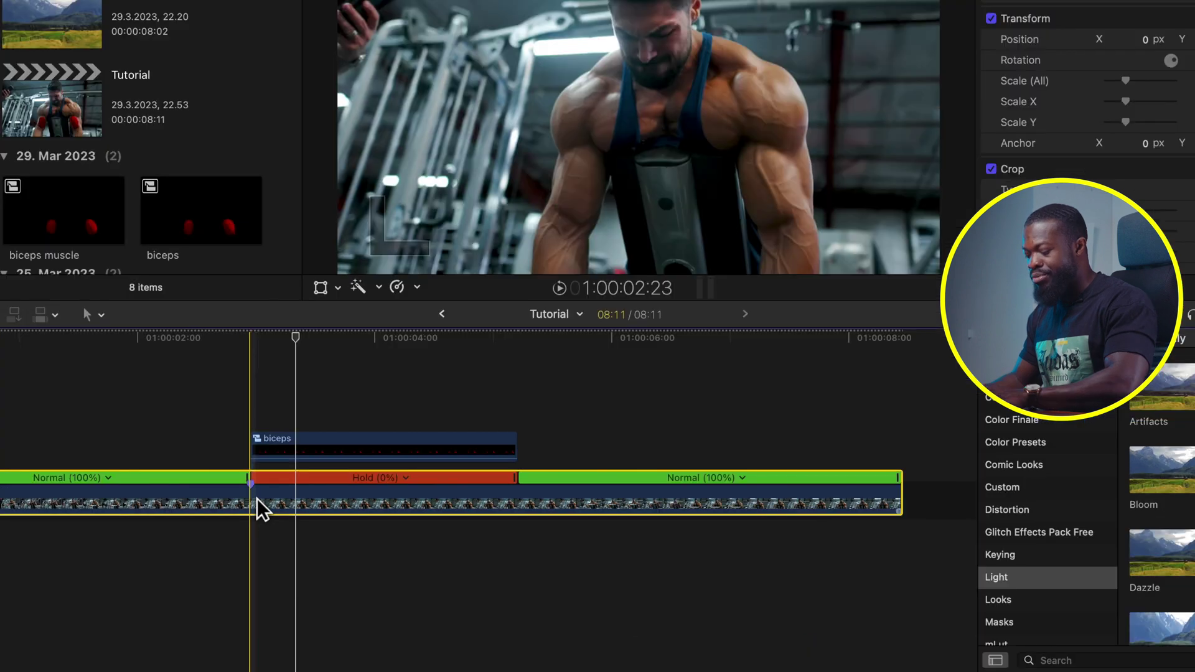
key("b")
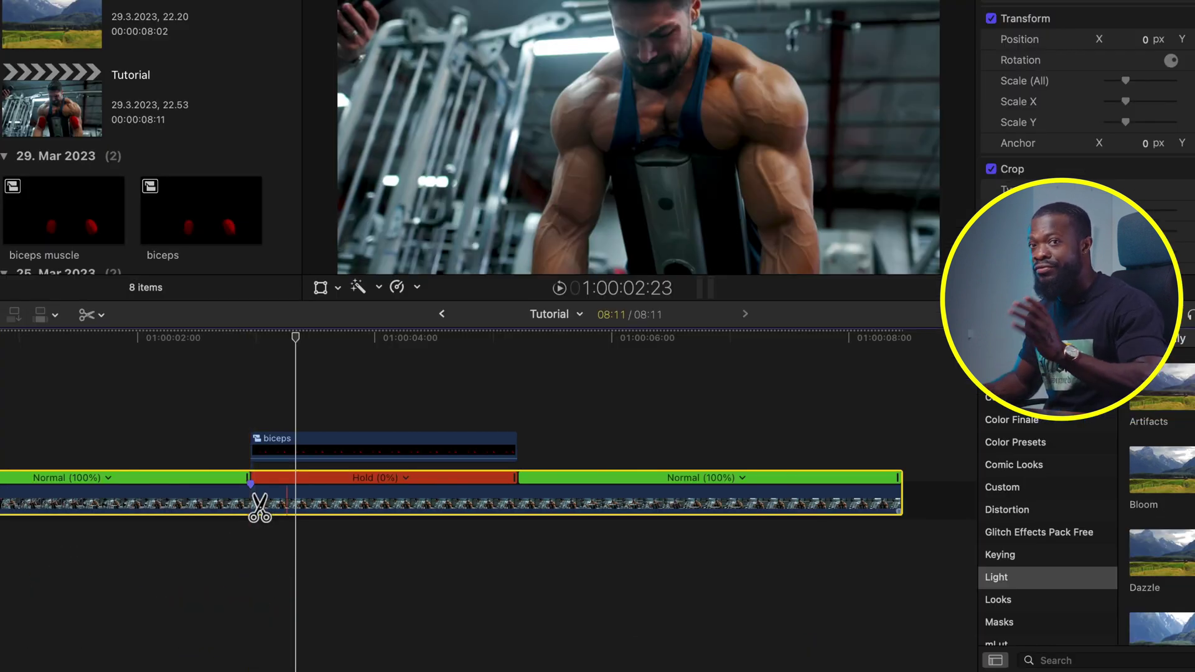
left_click(250, 503)
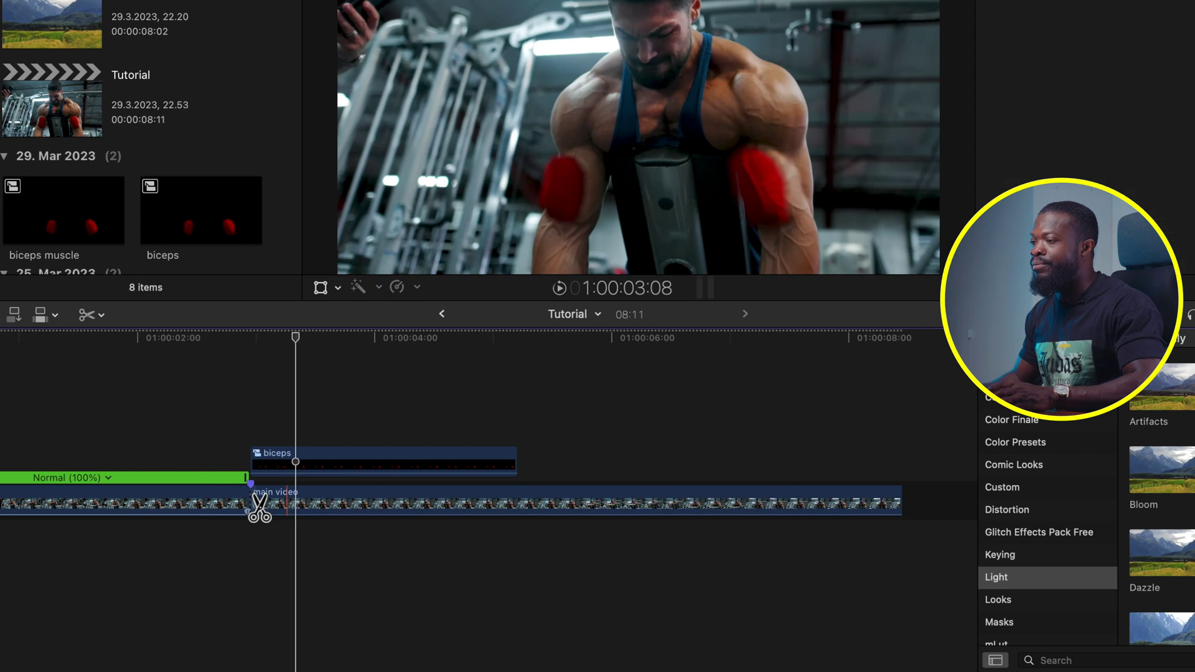
left_click(517, 503)
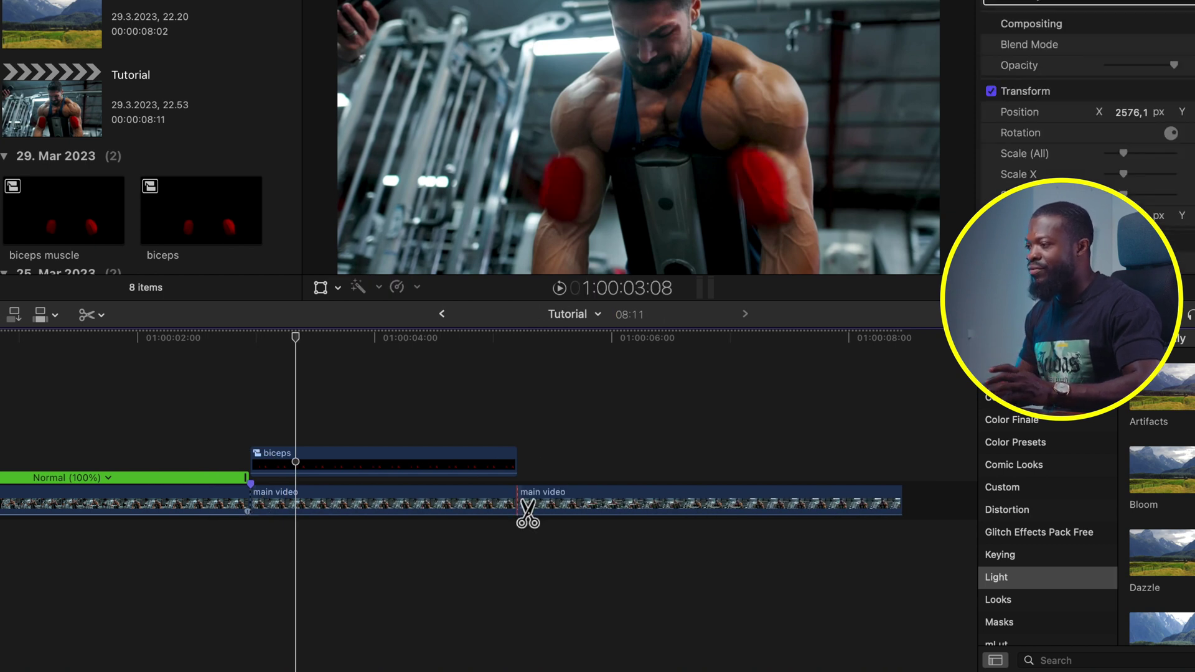
key("a")
Option-drag the frozen middle piece upward to make a connected duplicate above the storyline.
left_click(456, 505)
key("super+r")
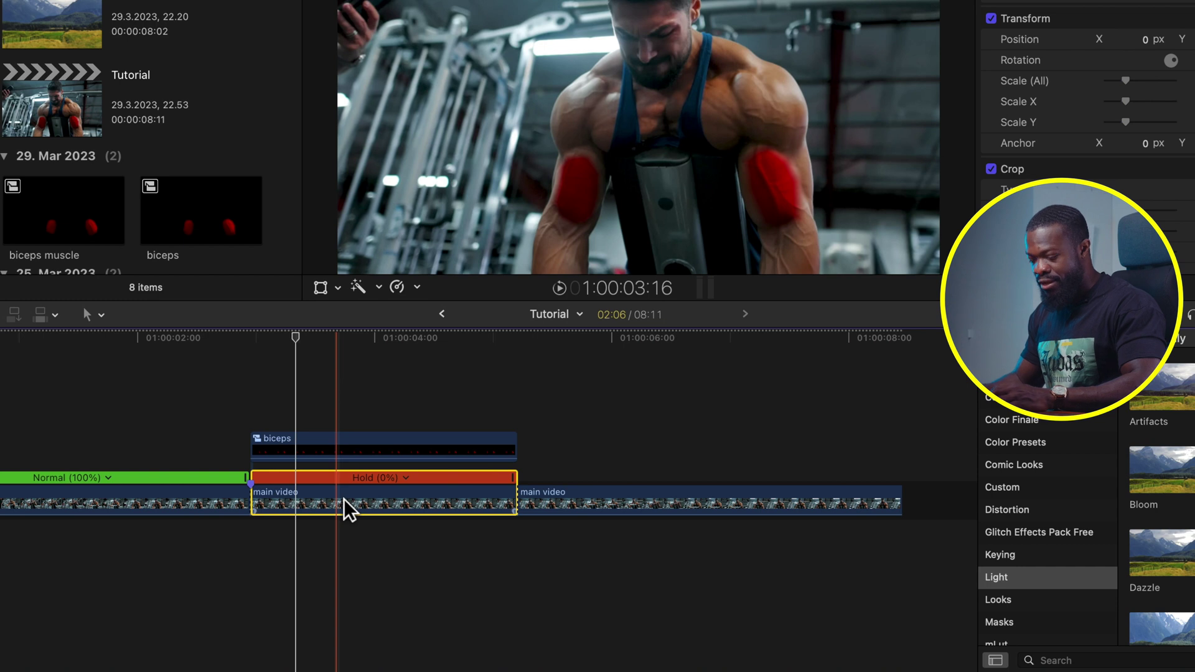
left_click_drag(344, 498, 349, 456)
right_click(299, 444)
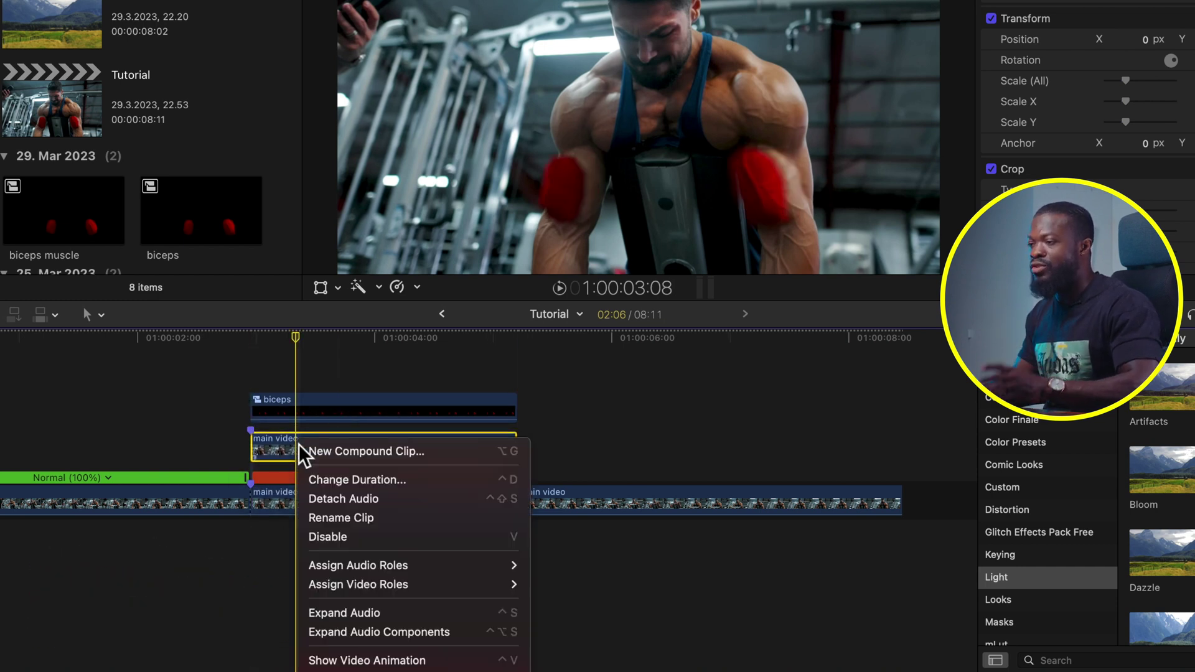
Rename the duplicate 'cut out' and disable the biceps clip and frozen main video beneath it.
left_click(330, 518)
type("cut out")
left_click(300, 410)
left_click(296, 506, "super")
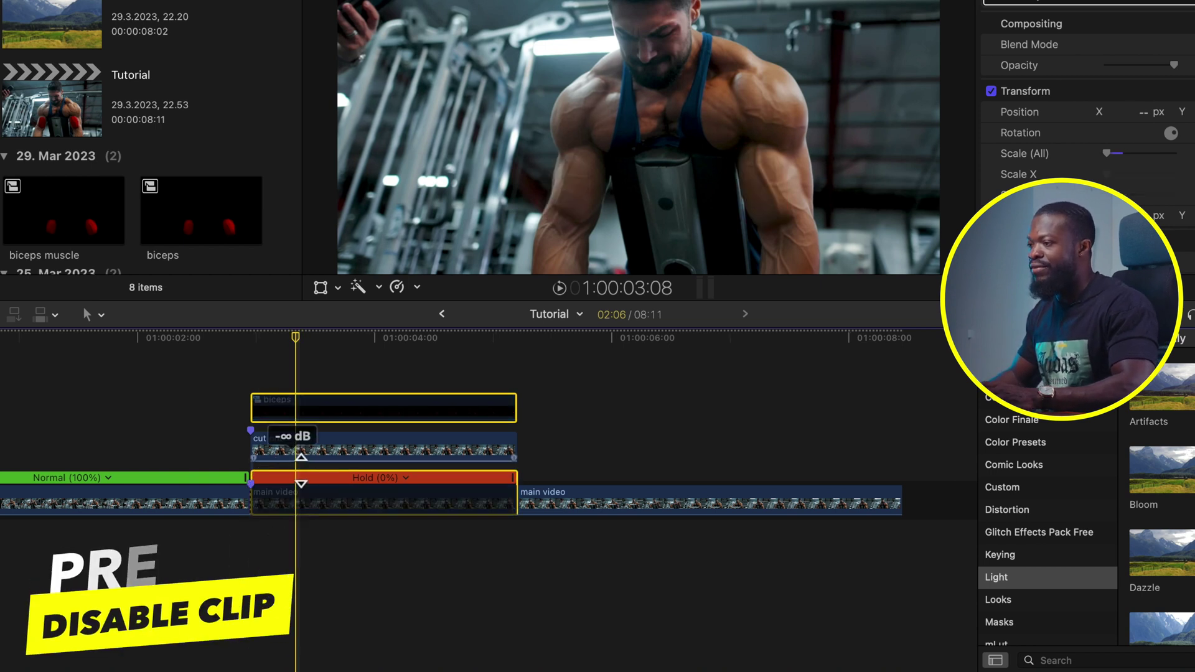
left_click(302, 453)
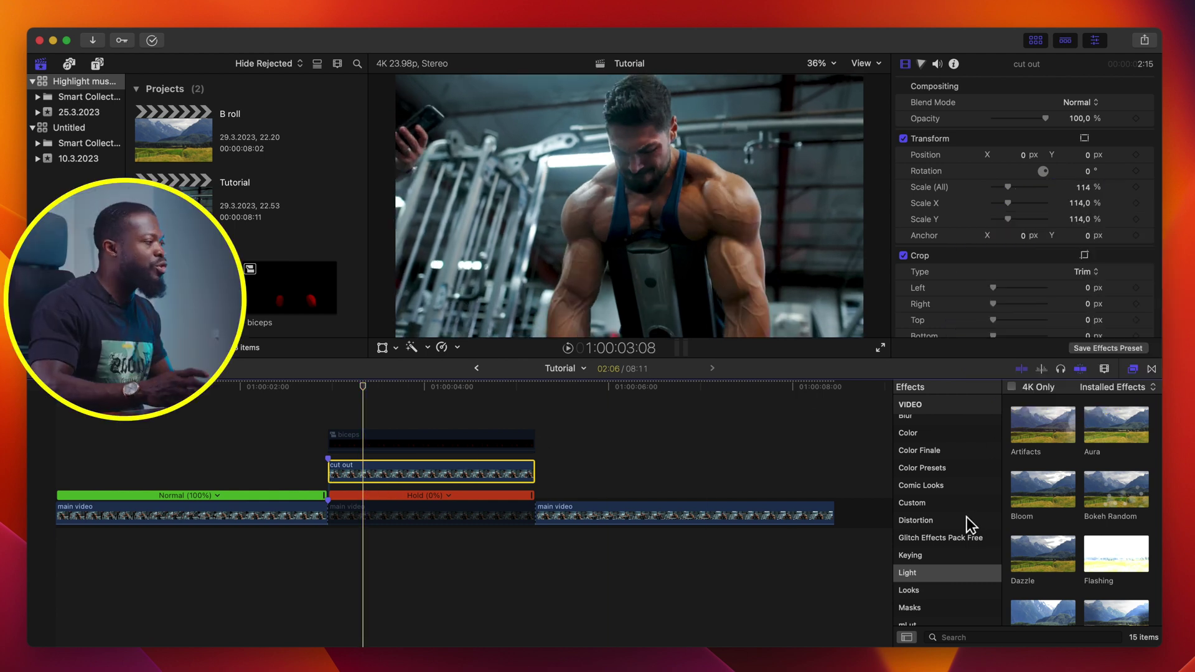
Apply the Draw Mask effect from Masks to the cut out clip.
scroll(947, 548, "down", 2)
left_click(943, 561)
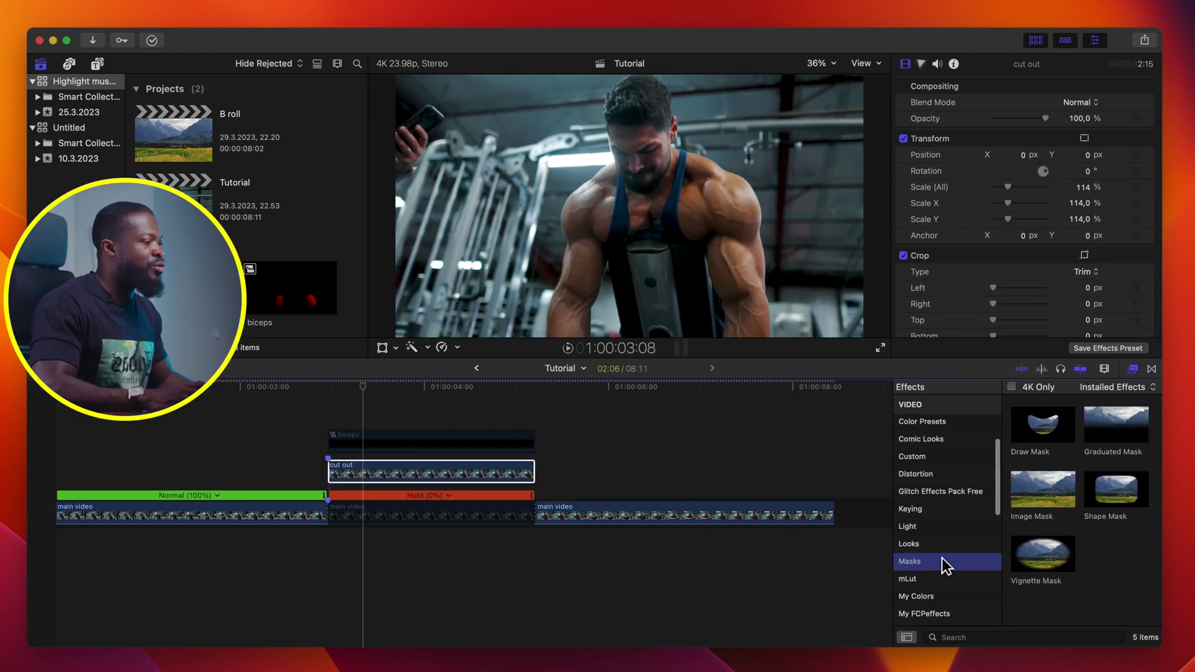
mouse_move(1042, 427)
left_mouse_down()
mouse_move(445, 487)
mouse_move(410, 466)
left_mouse_up()
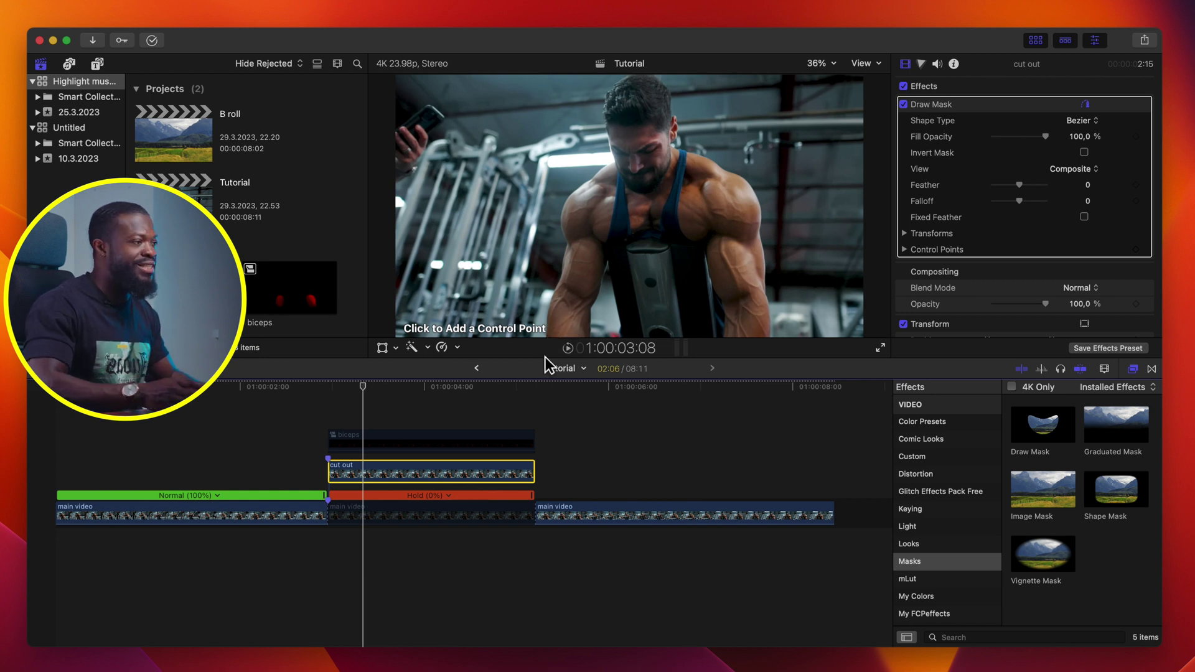
Trace the mask outline around the man and set its Feather to -11.
left_click(547, 335)
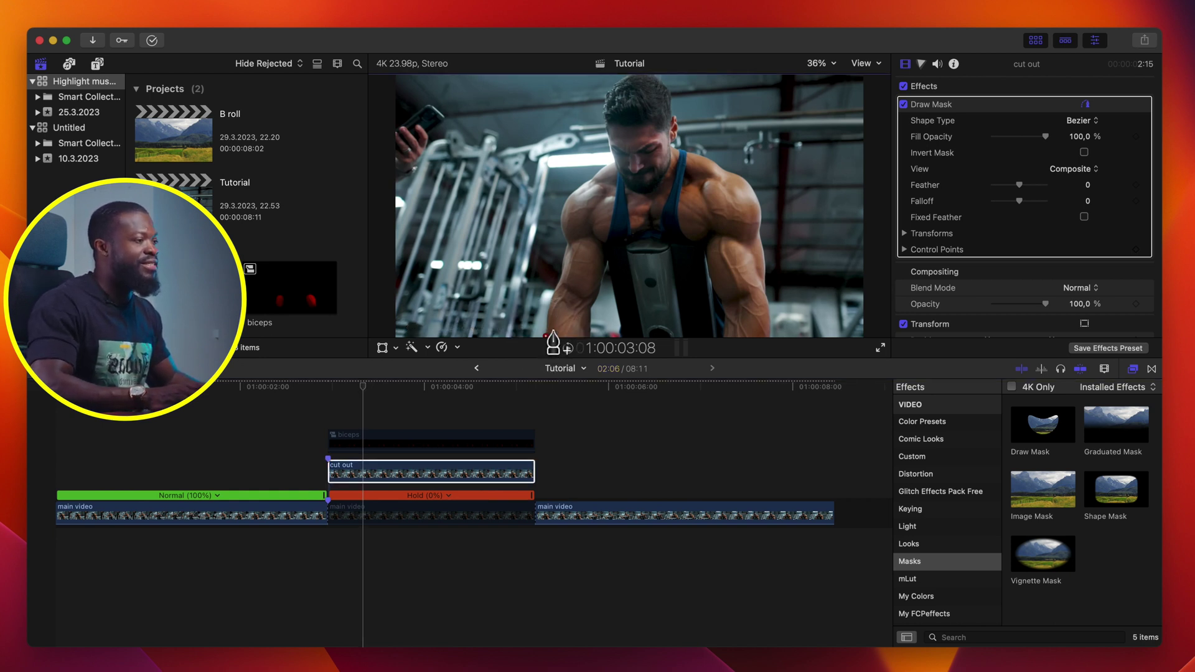
left_click(562, 267)
left_click(583, 183)
left_click(604, 109)
left_click(626, 76)
left_click(691, 146)
left_click(761, 230)
left_click(772, 331)
left_click(819, 63)
left_click(834, 114)
left_click(819, 64)
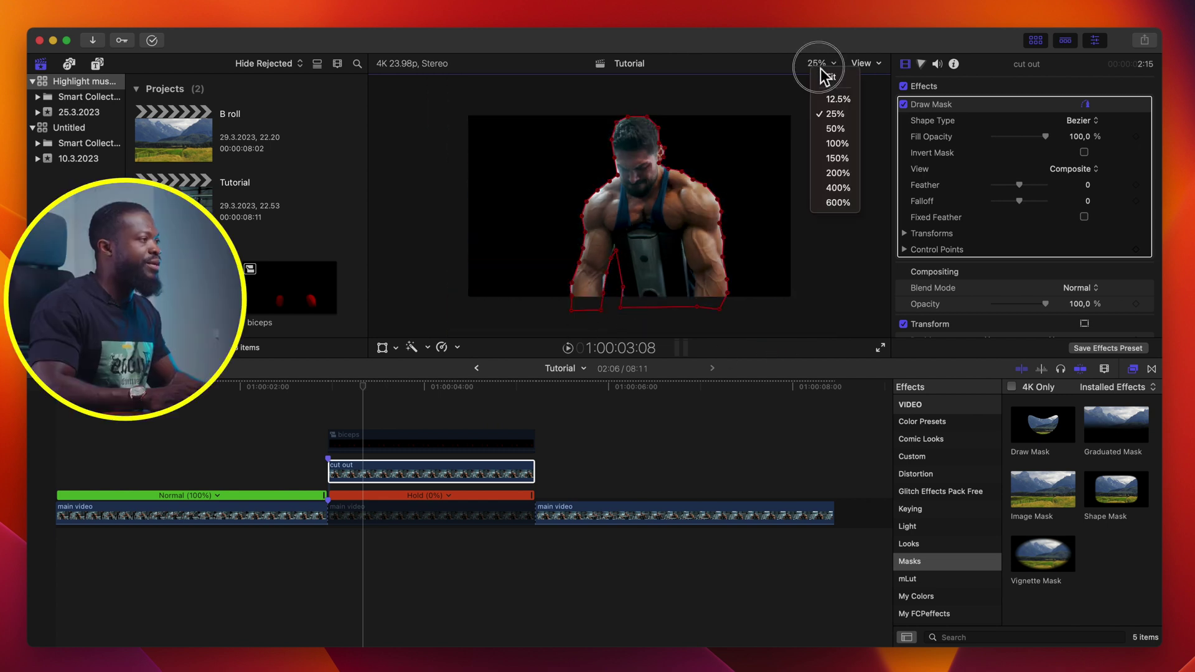
left_click(833, 78)
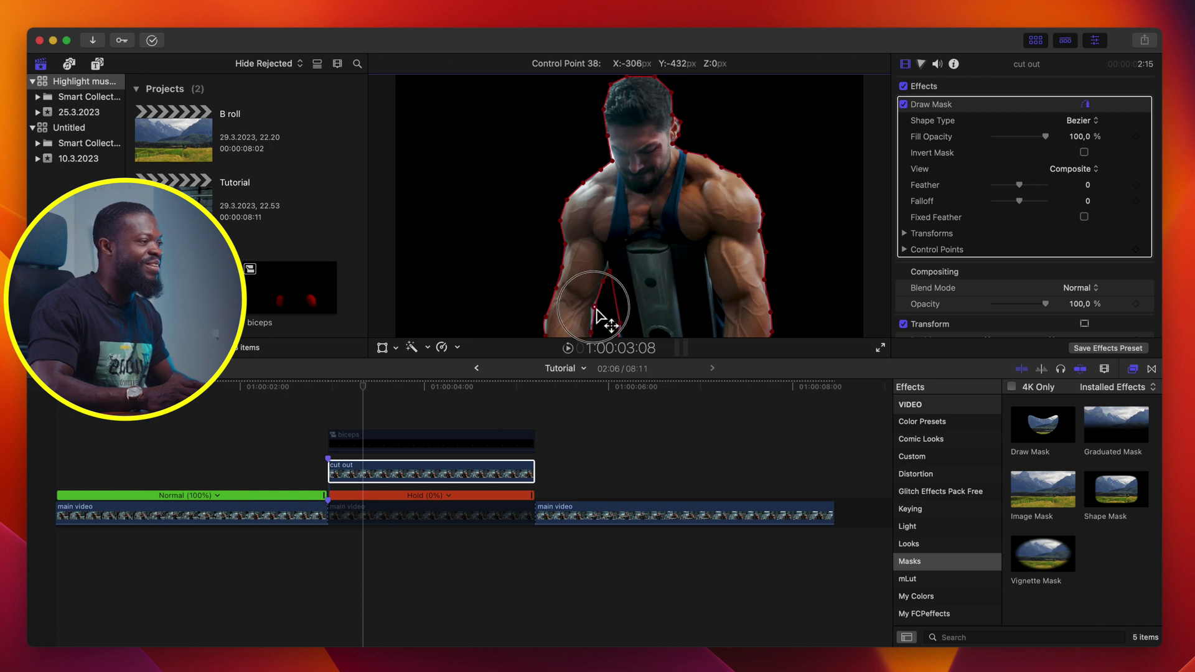
left_click(592, 308)
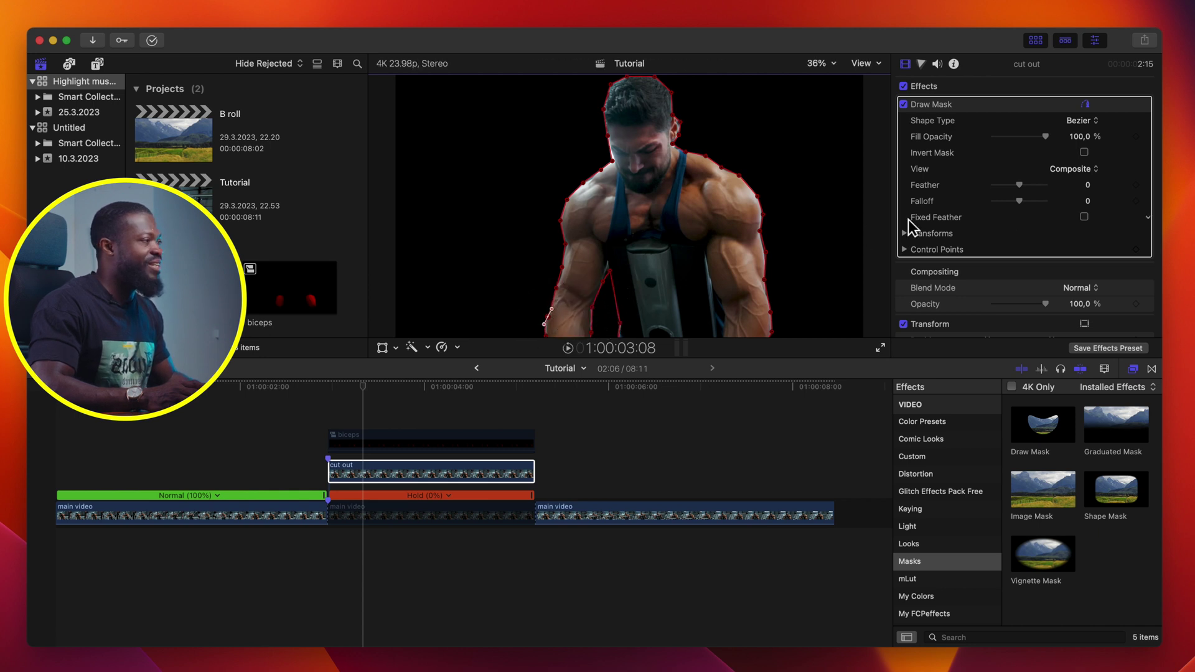
left_click_drag(1021, 189, 1018, 188)
Re-enable the biceps clip and the frozen main video section.
left_click(376, 444)
left_click(373, 515, "super")
key("v")
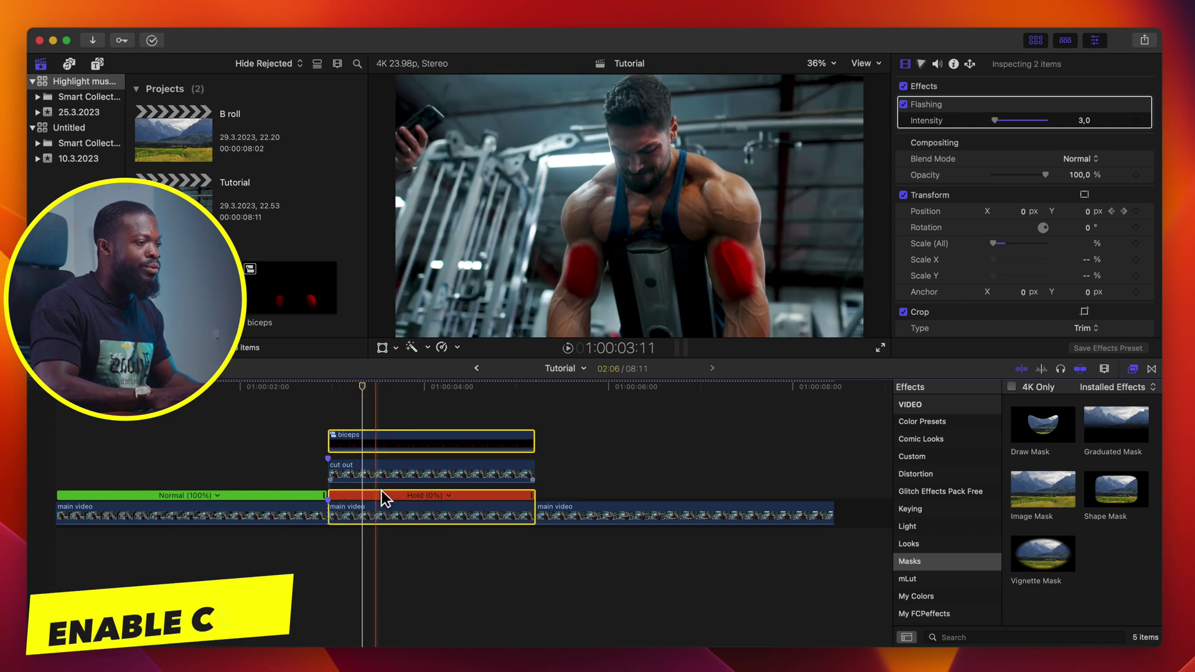
Add a Color Wheels correction to the frozen main video section.
left_click(374, 517)
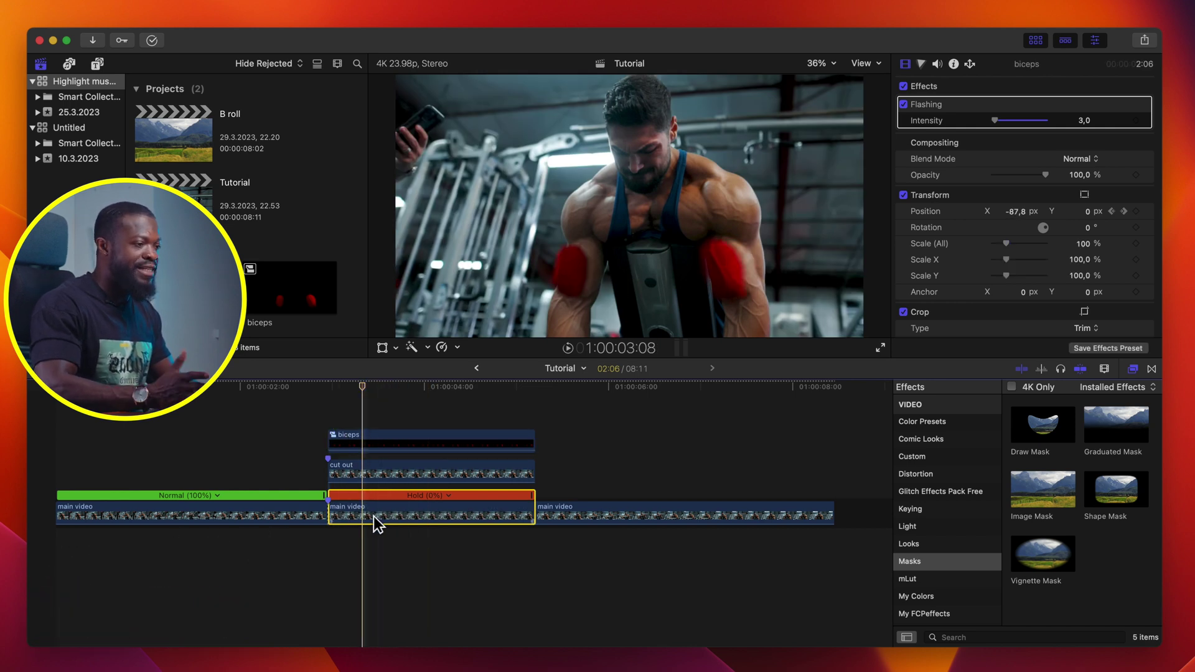
left_click(925, 65)
left_click(945, 87)
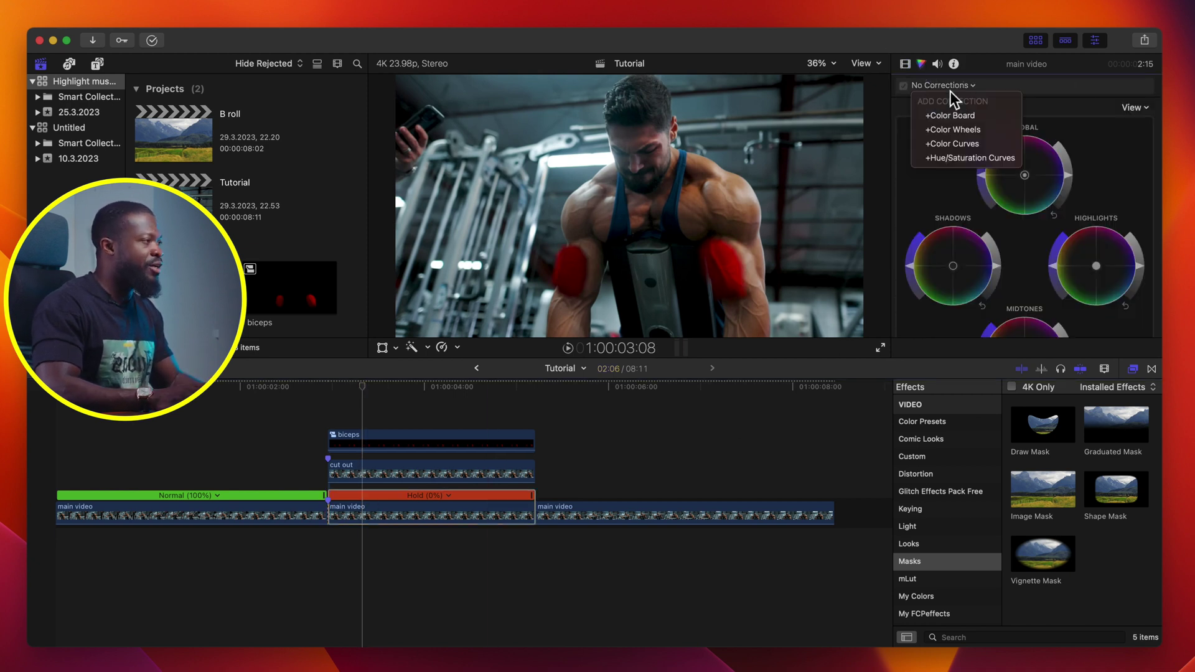
left_click(961, 129)
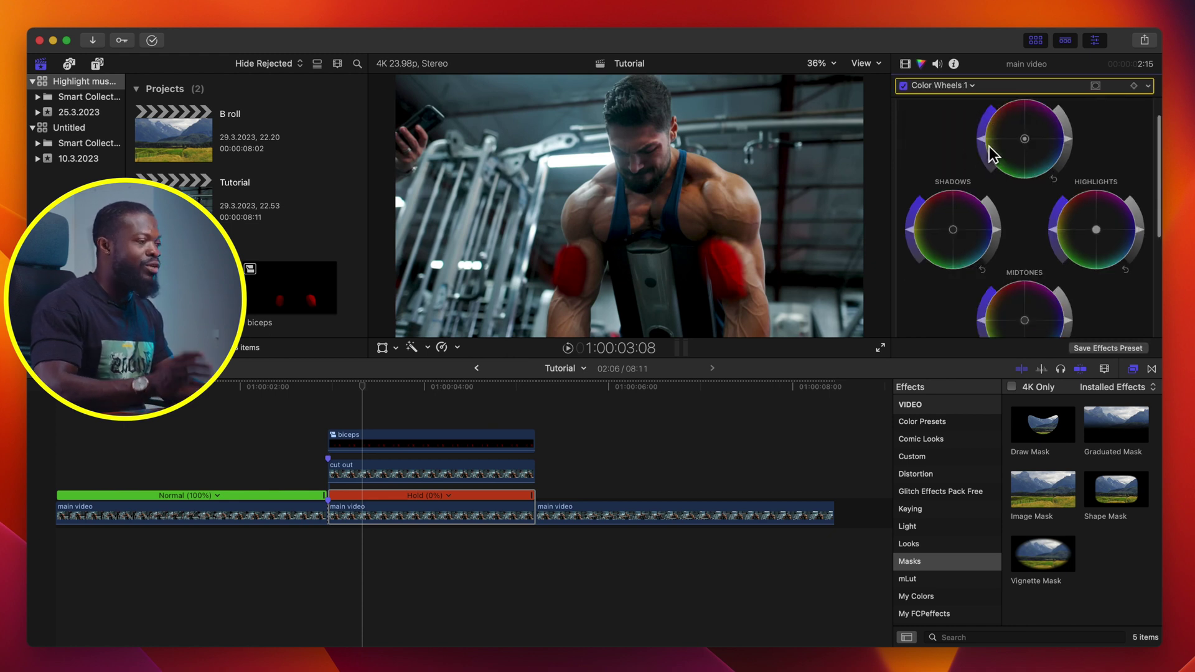
Lower the global saturation and raise the global brightness in Color Wheels 1.
left_click(988, 146)
left_click_drag(988, 146, 995, 168)
scroll(995, 187, "up", 2)
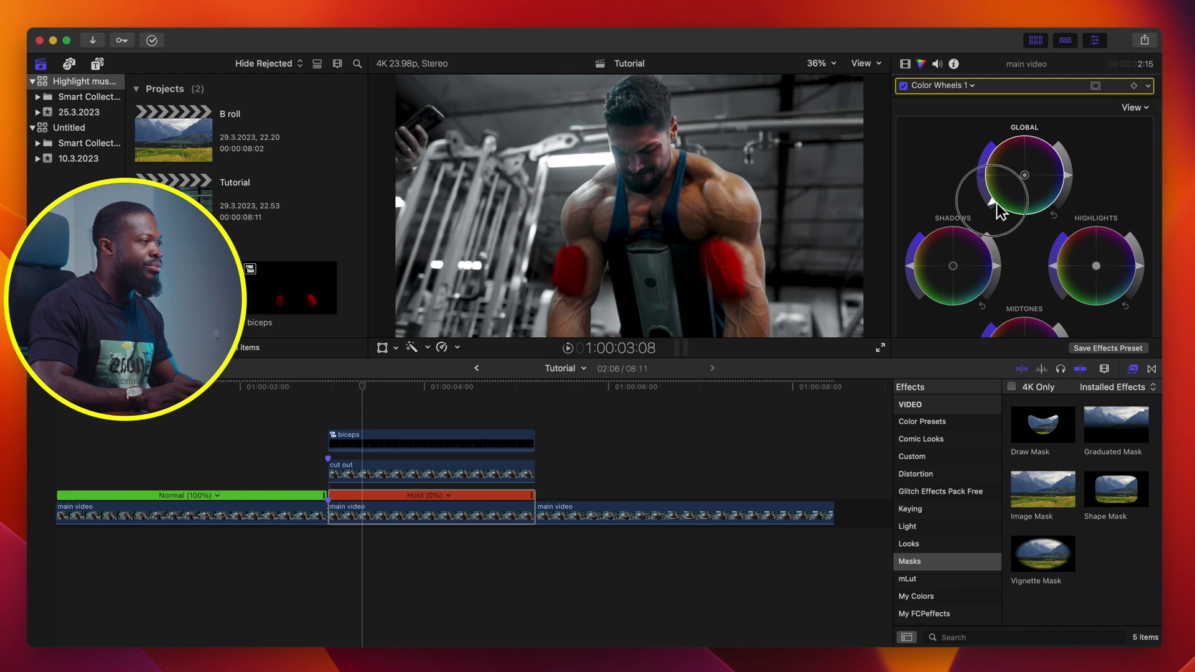
left_click_drag(1070, 177, 1075, 163)
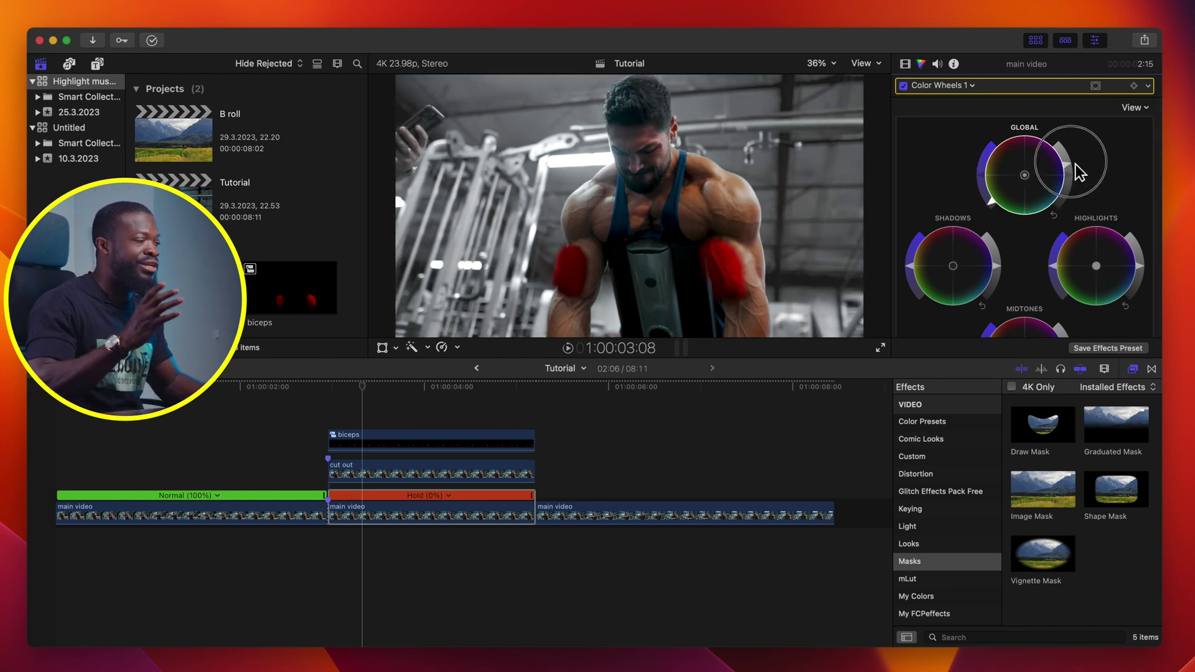
left_click_drag(1076, 163, 1076, 161)
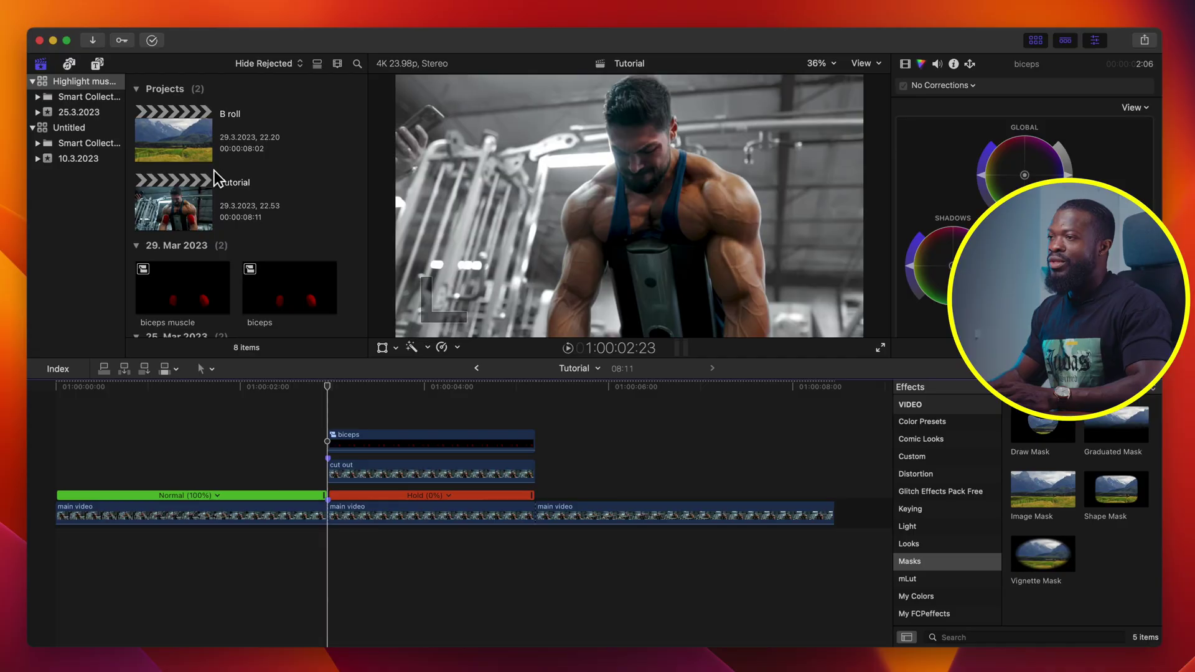
Add an RJ Adjustment Layer above the stack, trimmed to end with the frozen section.
left_click(98, 64)
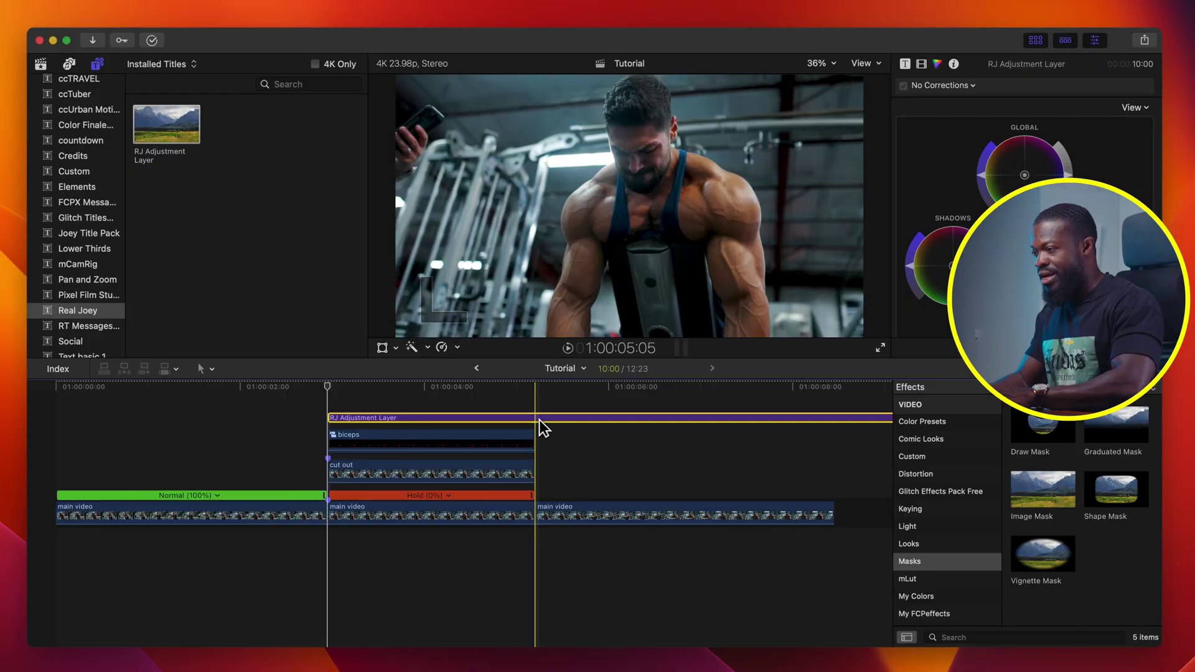
key("q")
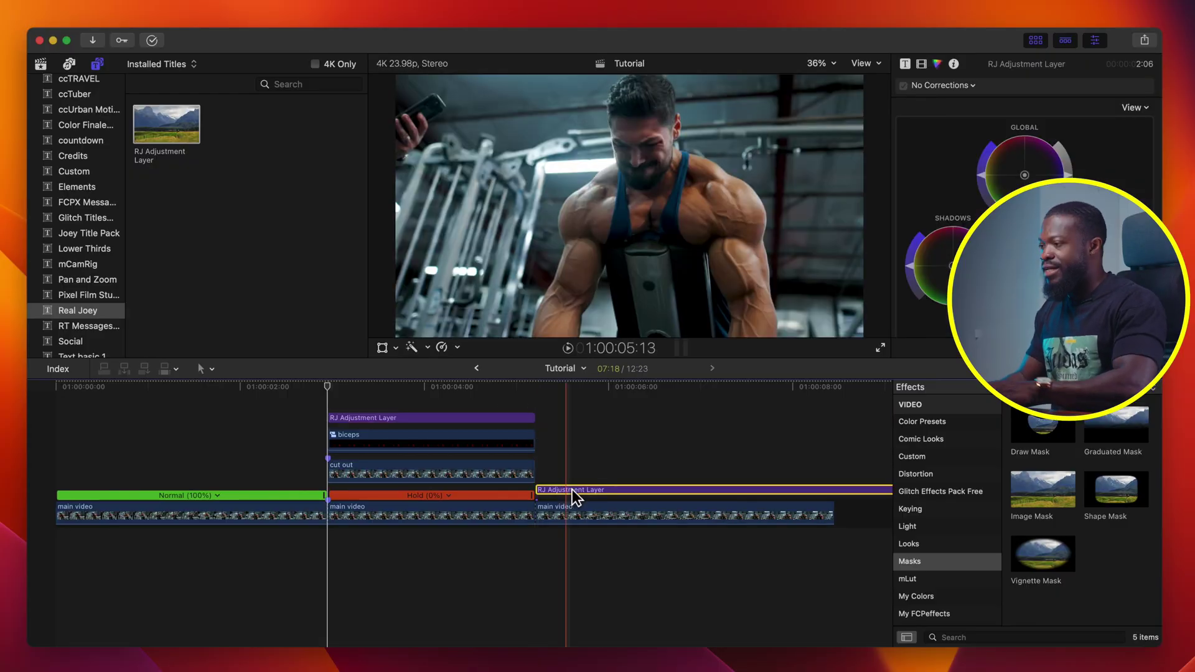
key("super+z")
key("a")
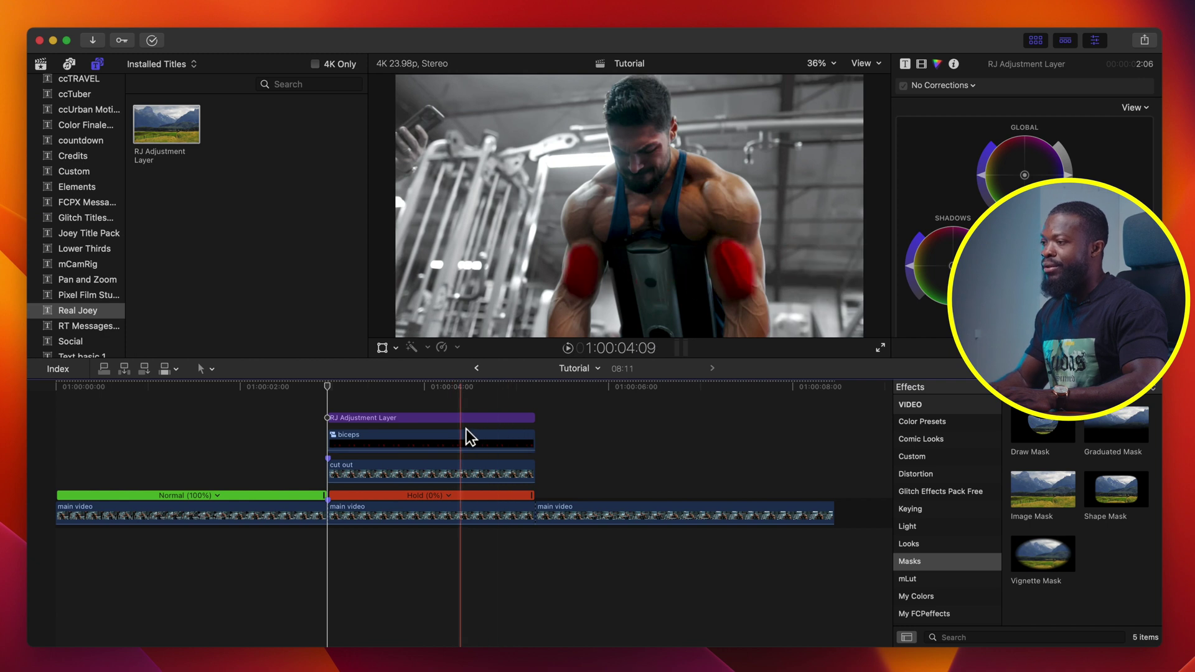
left_click(365, 418)
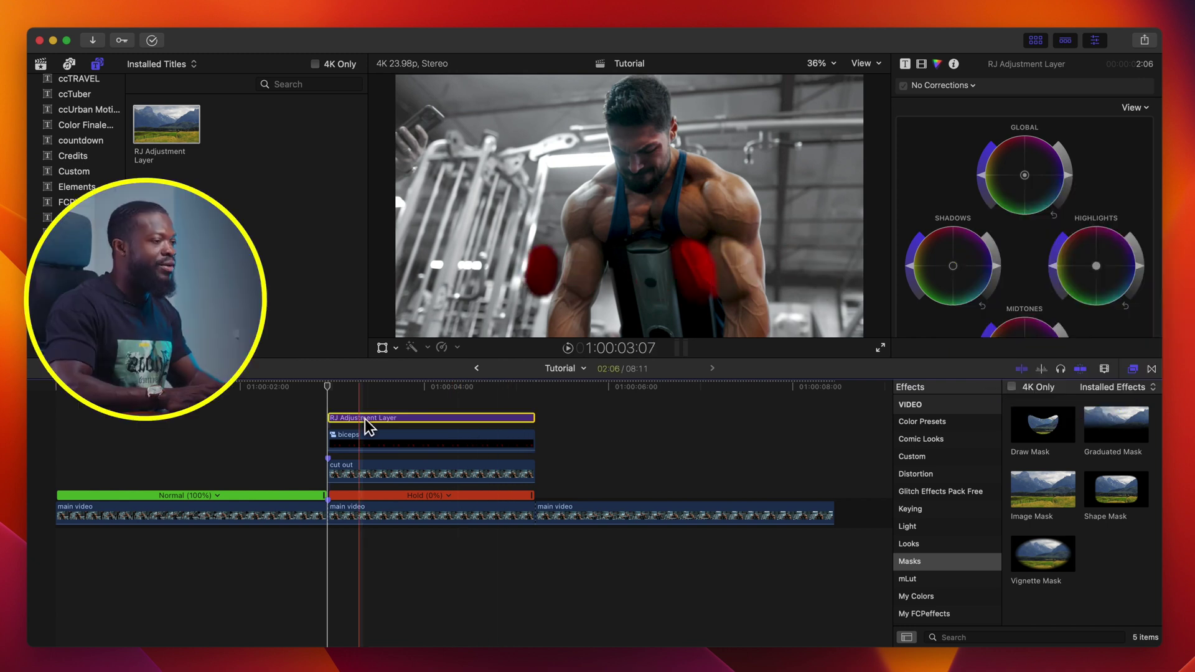
left_click(924, 66)
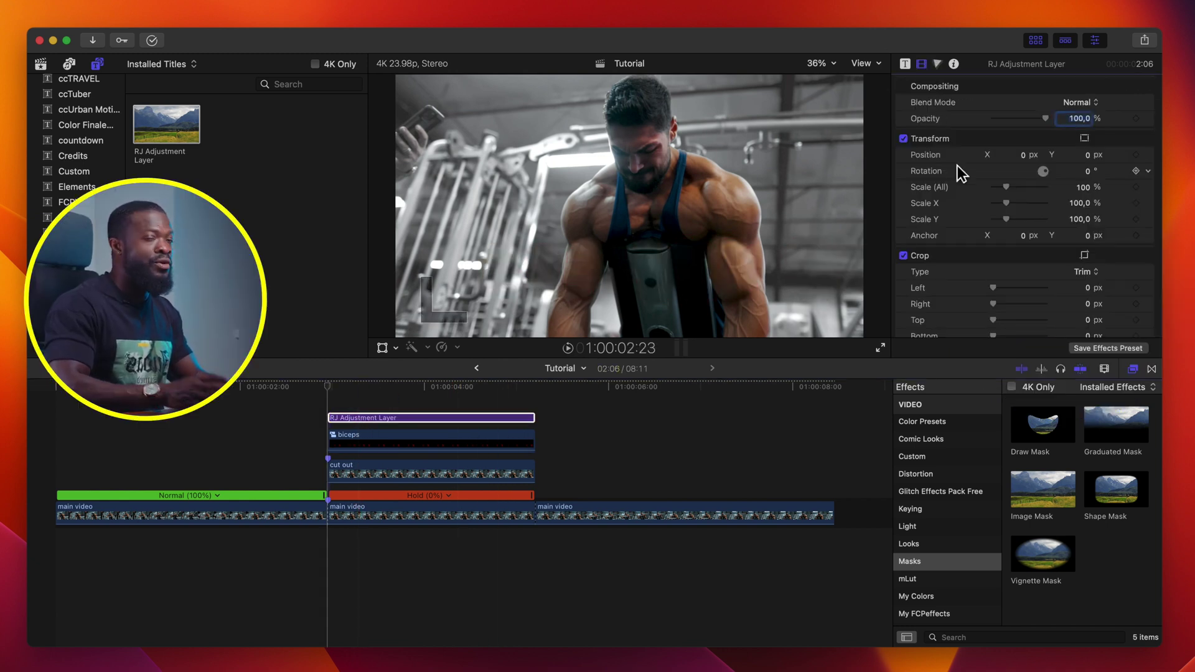
Set a 100% Scale keyframe at 01:00:03:09 on the adjustment layer.
left_click(1138, 189)
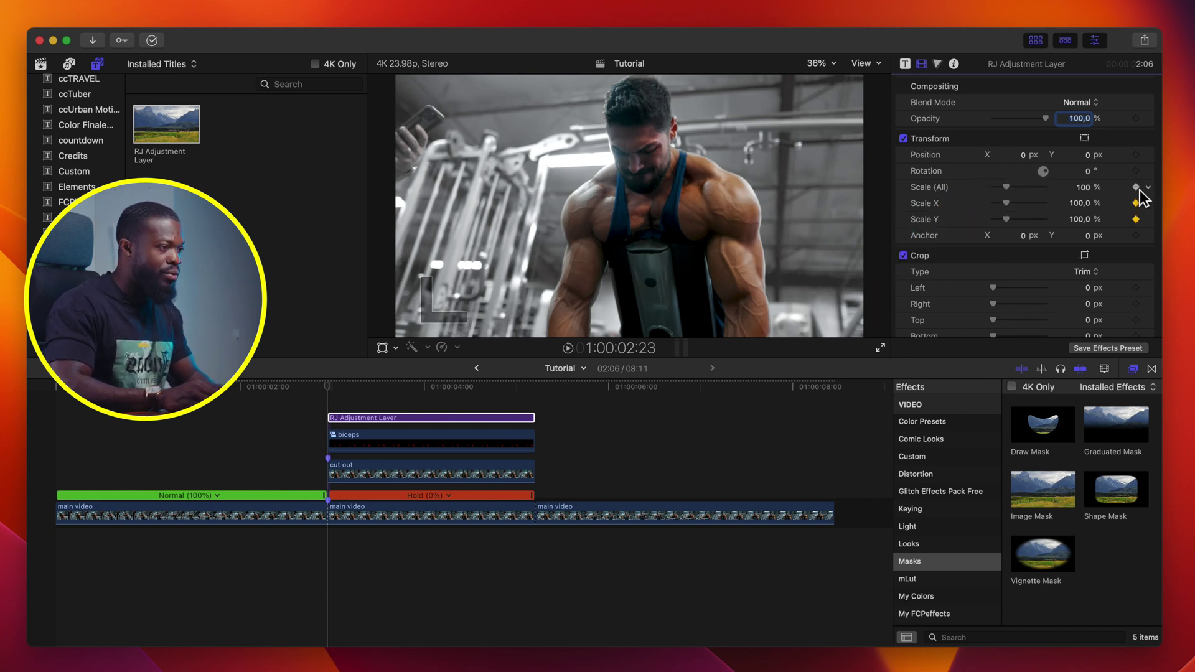
key("space")
left_click(1138, 188)
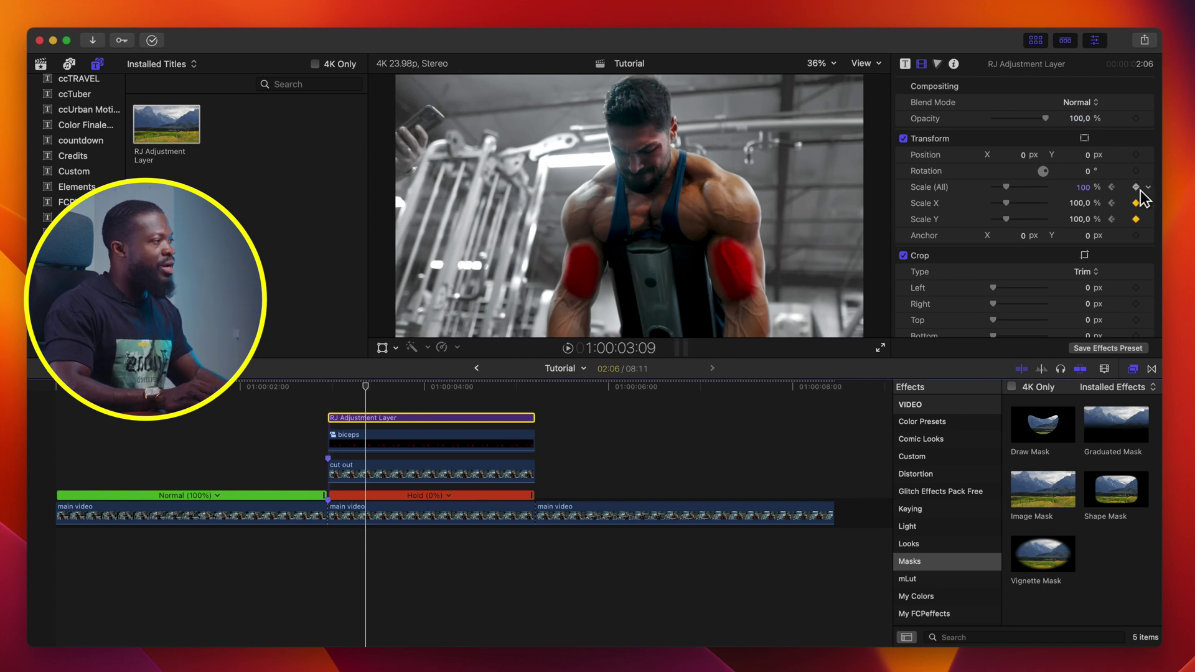
Set Scale (All) to 120% at 01:00:04:18 for the zoom-in.
left_click(535, 388)
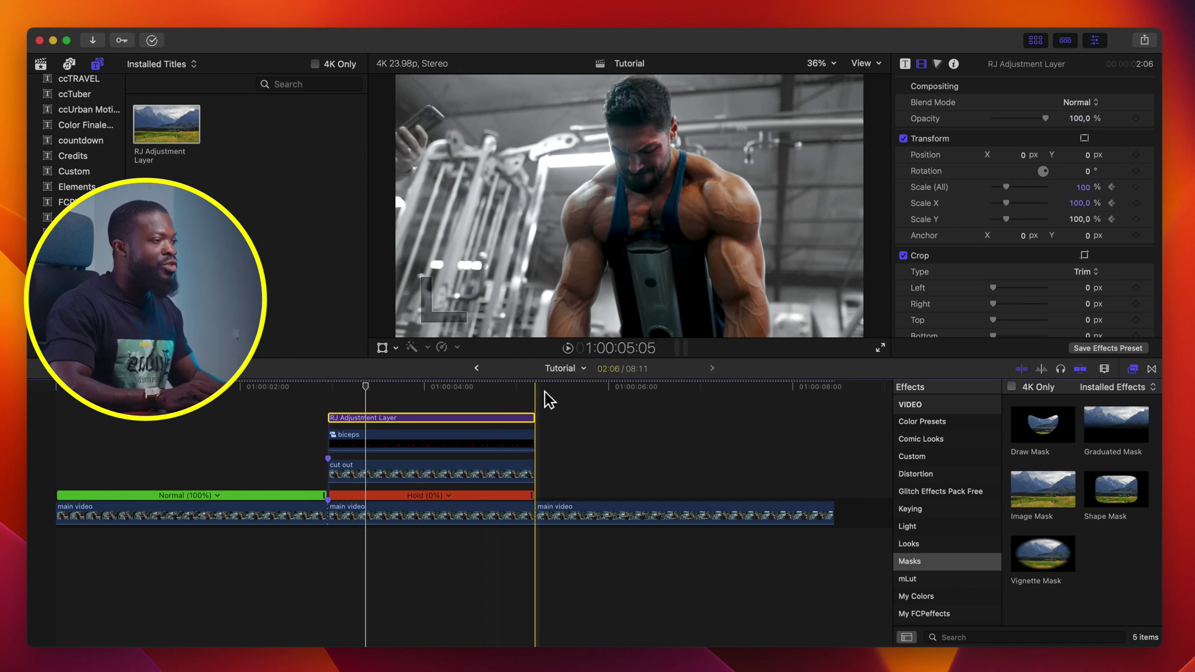
key("Left")
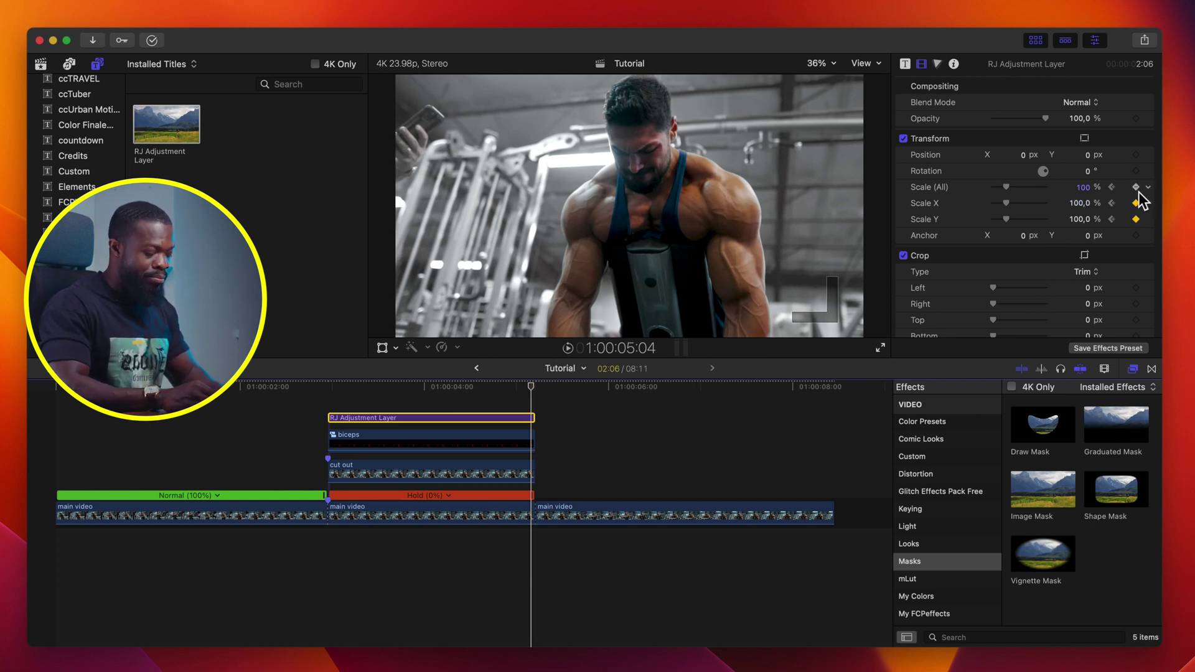
key("shift+Left")
left_click(1084, 188)
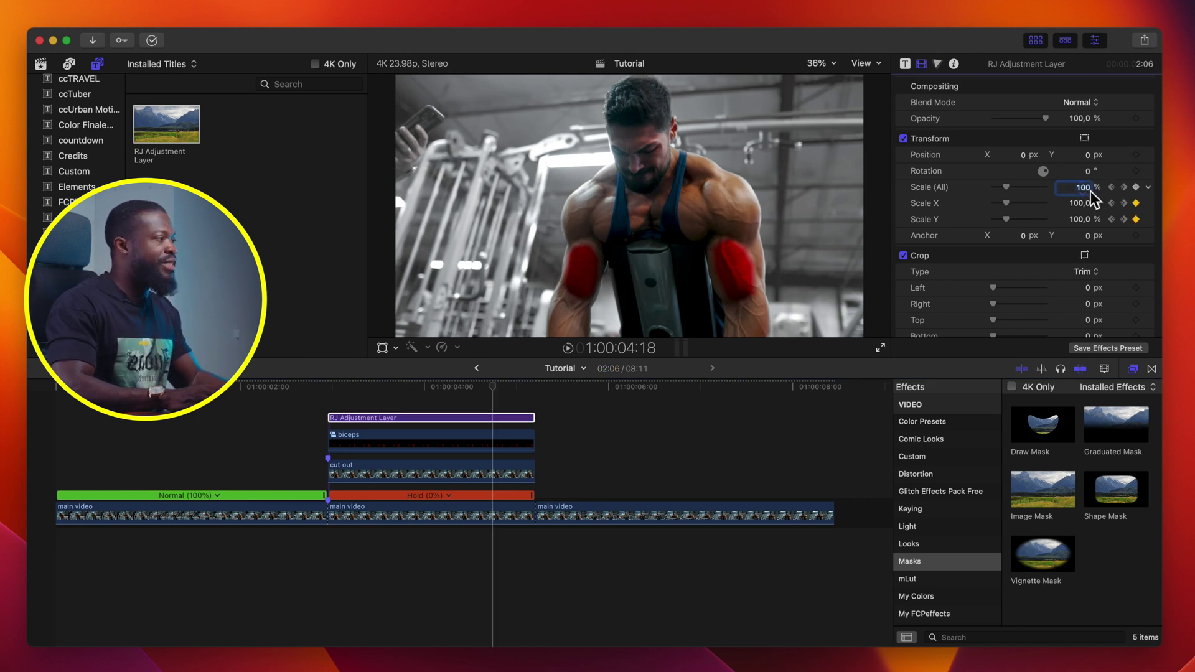
type("120")
key("Return")
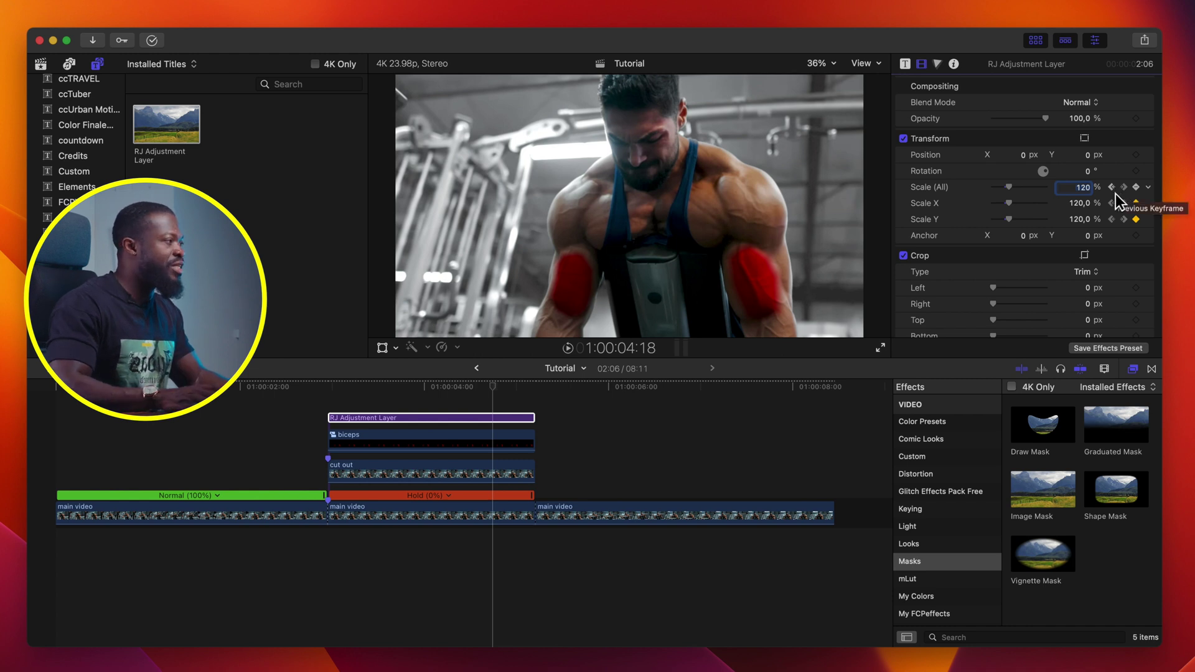
left_click(1149, 189)
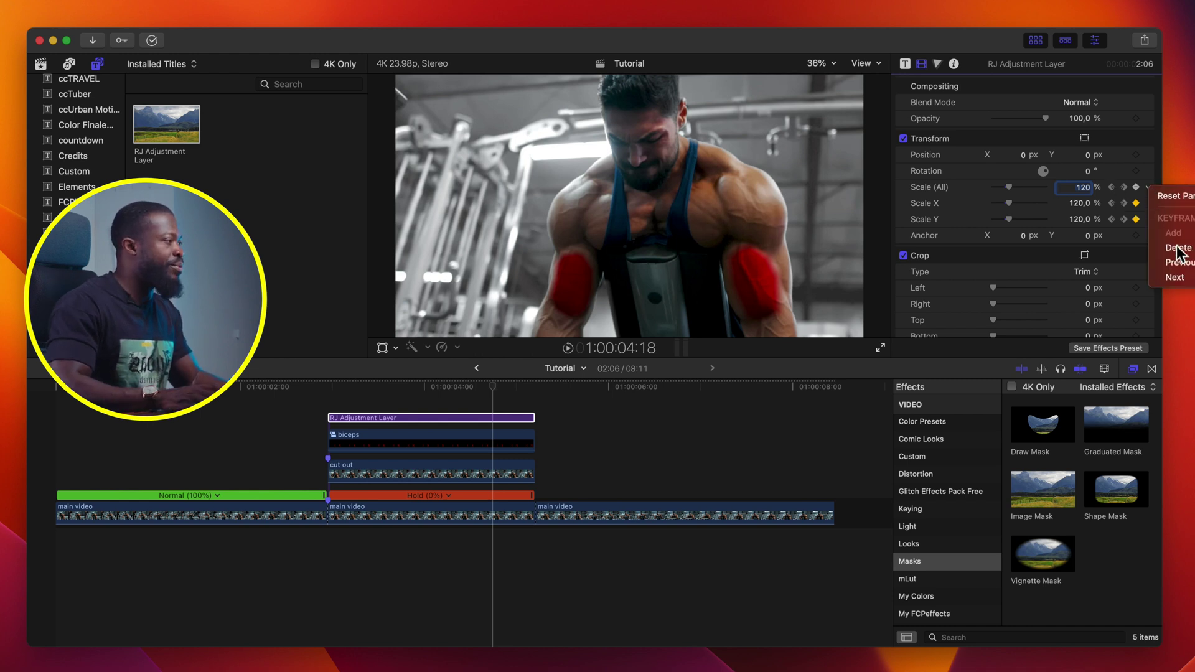
left_click(1180, 263)
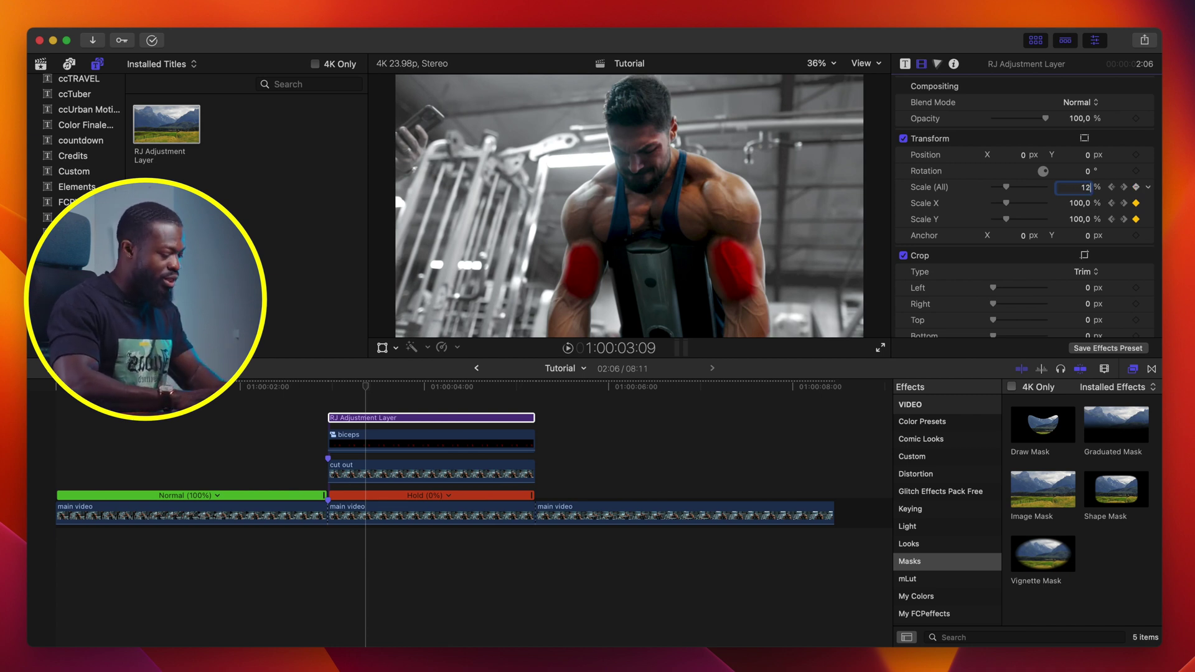
key("Return")
left_click(293, 447)
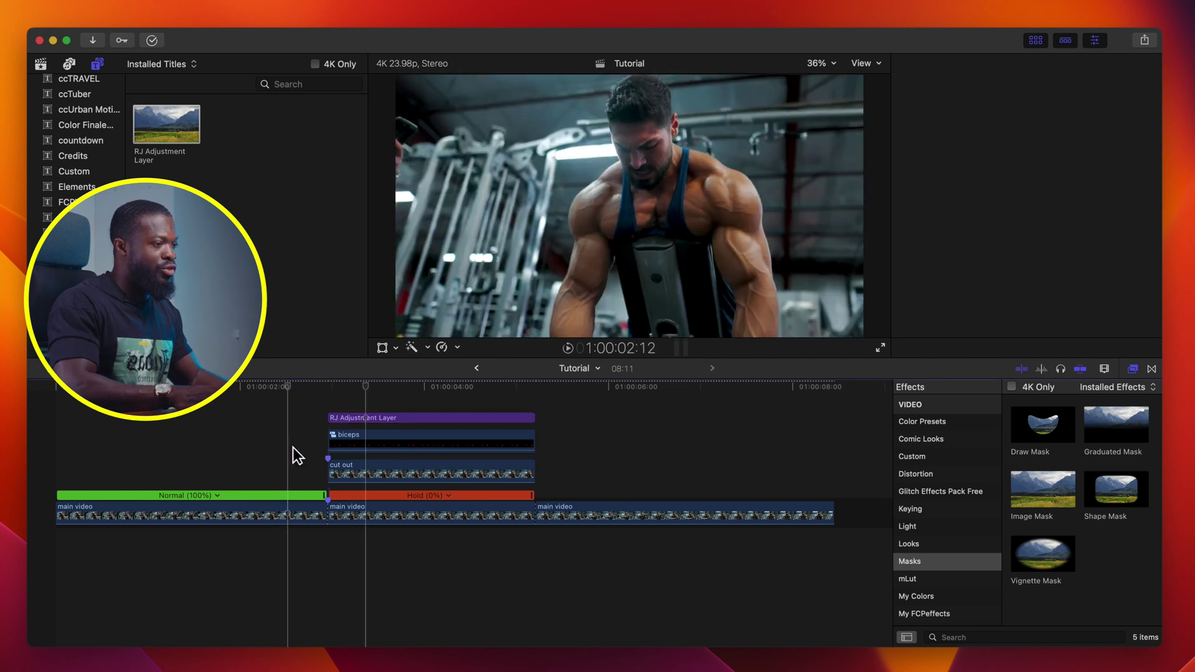